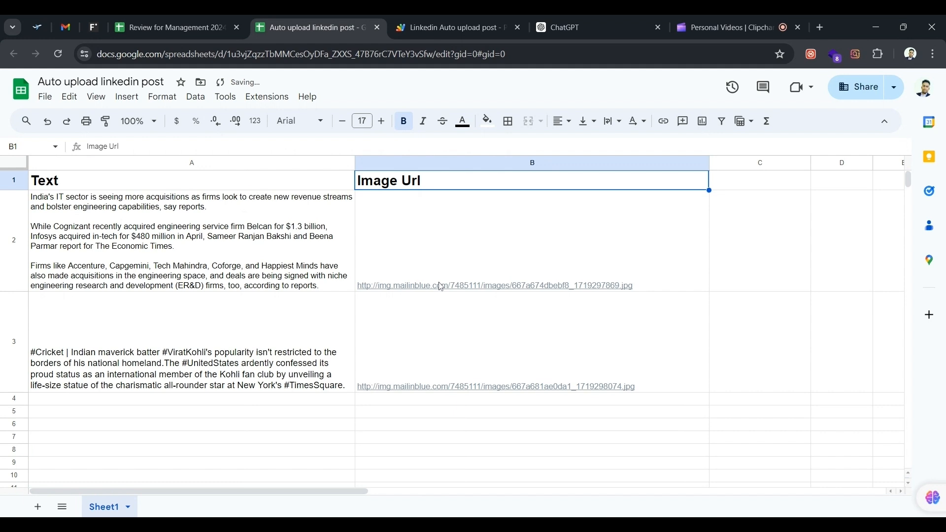
- View the linked images for both posts in the Image Url column of the spreadsheet
left_click(441, 287)
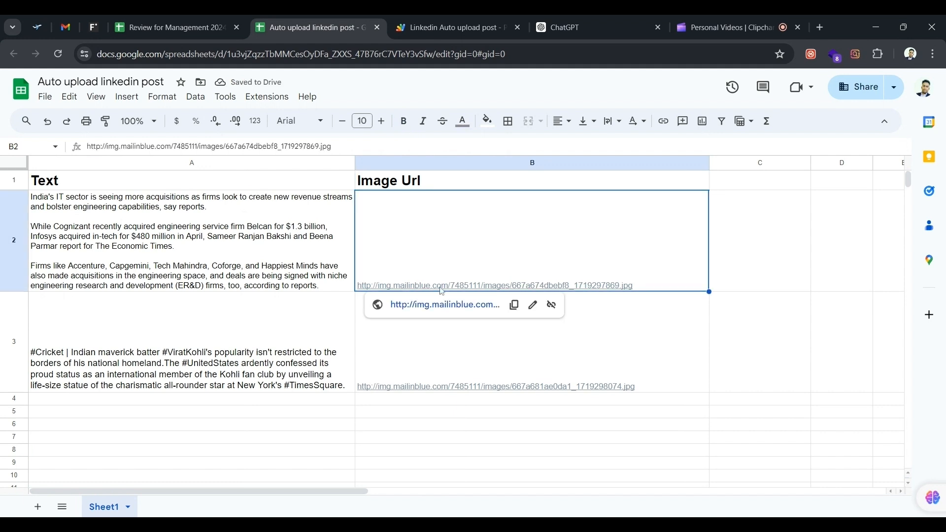
left_click(453, 313)
key("ctrl+w")
left_click(459, 386)
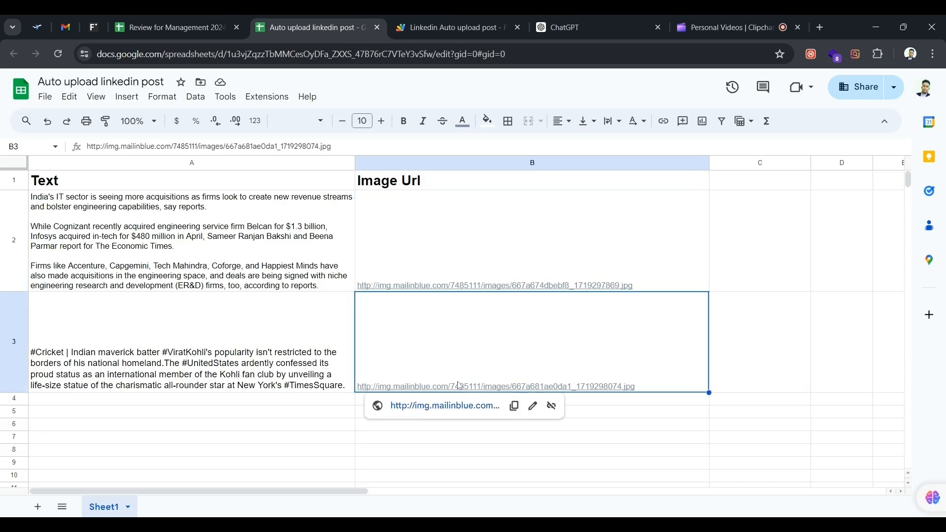
left_click(456, 407)
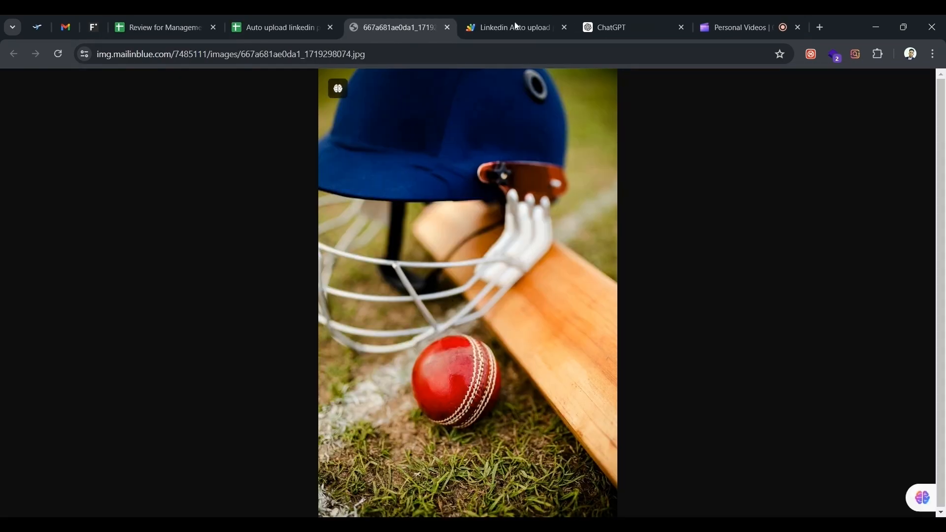
- Switch to the Apps Script project and examine the spreadsheet ID and sheet name in the uploadImageToLinkedIn function
left_click(513, 26)
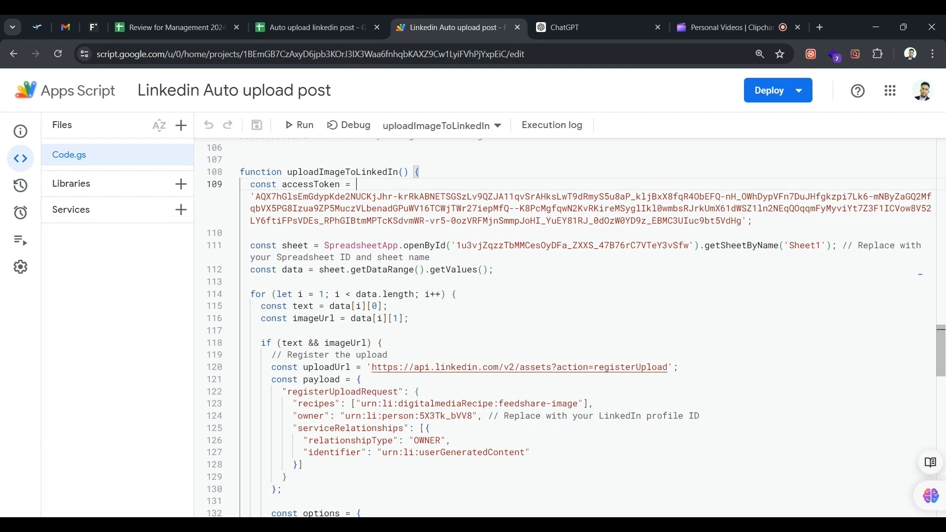
left_click_drag(456, 245, 691, 245)
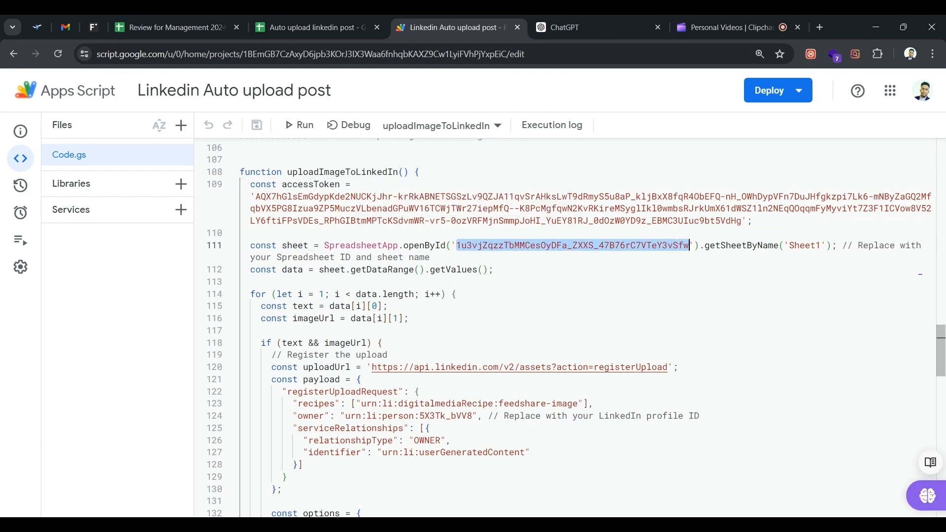
double_click(806, 245)
left_click(805, 245)
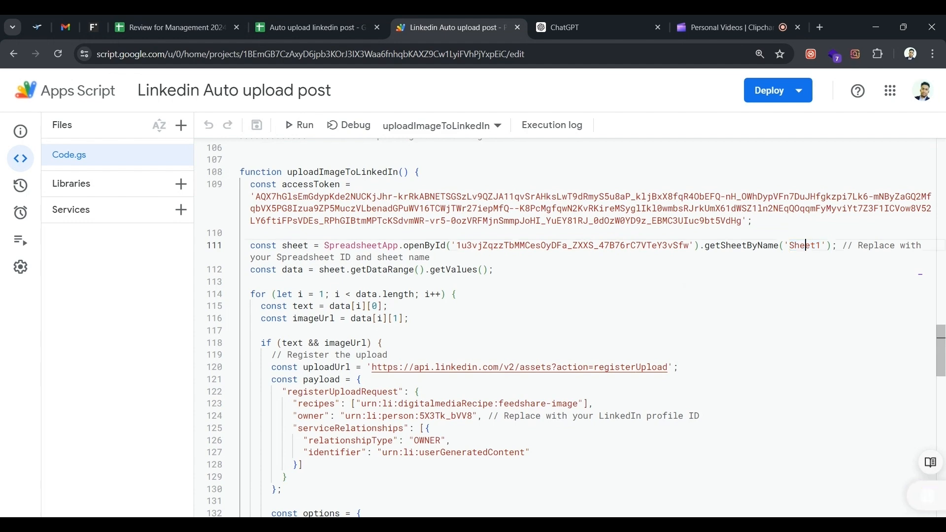
- Examine the LinkedIn profile ID placeholders in the owner and author fields and the rest of the posting code
scroll(920, 274, "down", 1)
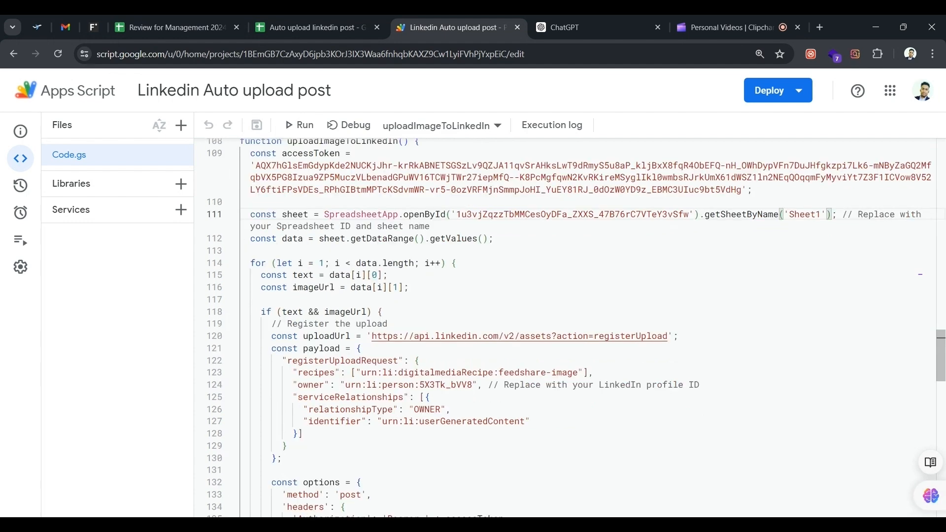
left_click_drag(419, 385, 472, 385)
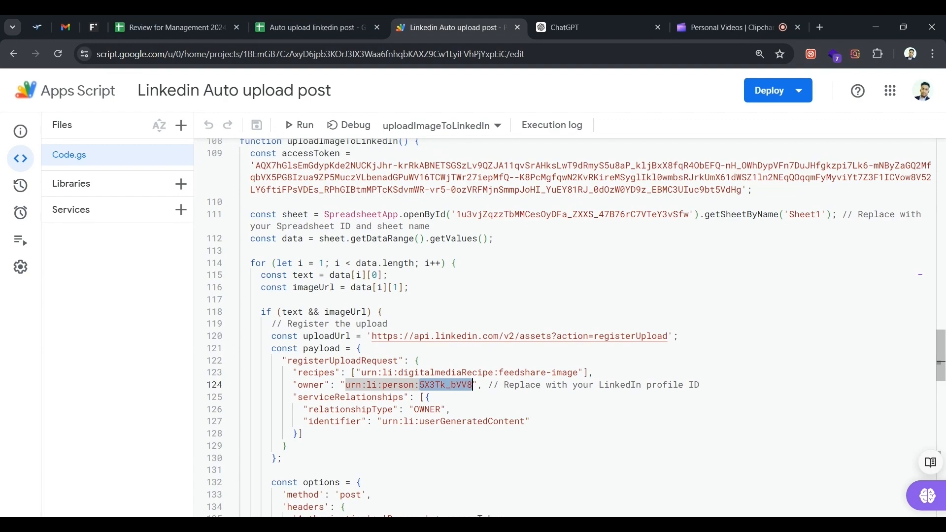
left_click(383, 312)
scroll(565, 325, "down", 8)
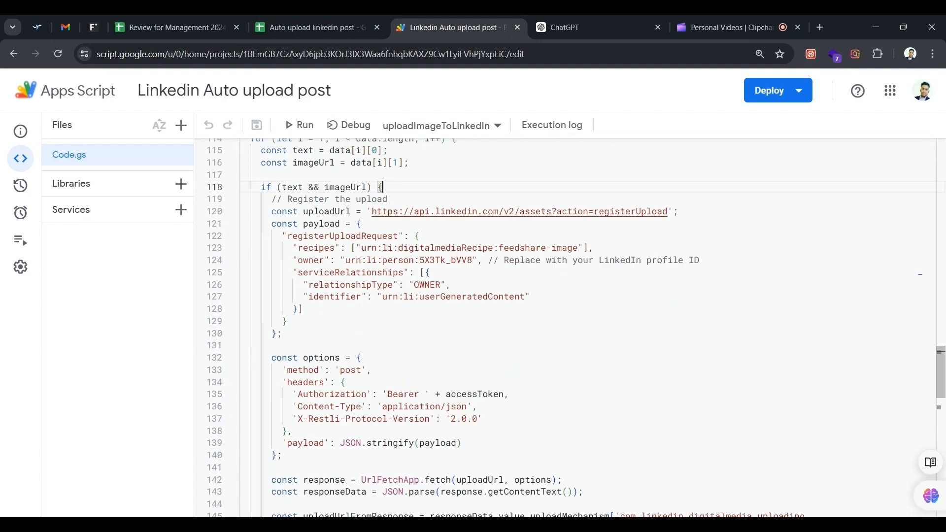
scroll(564, 325, "down", 12)
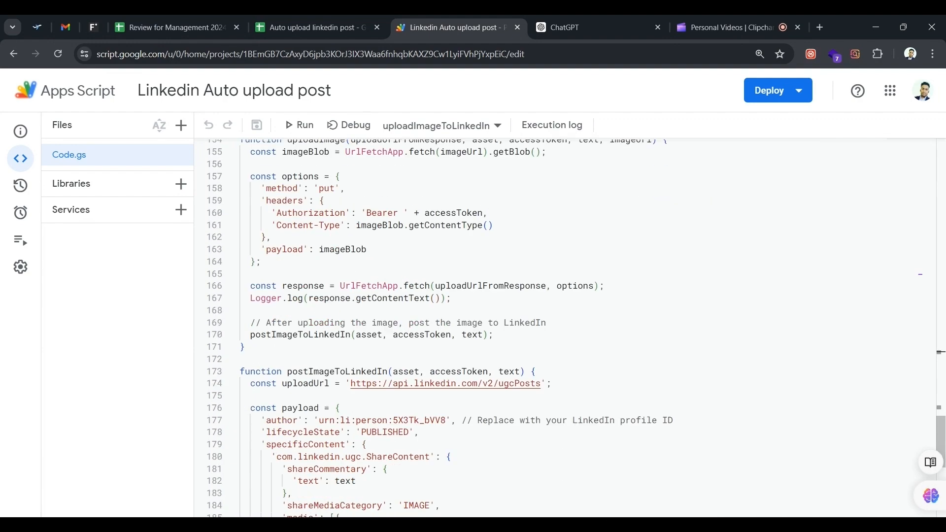
scroll(564, 325, "down", 1)
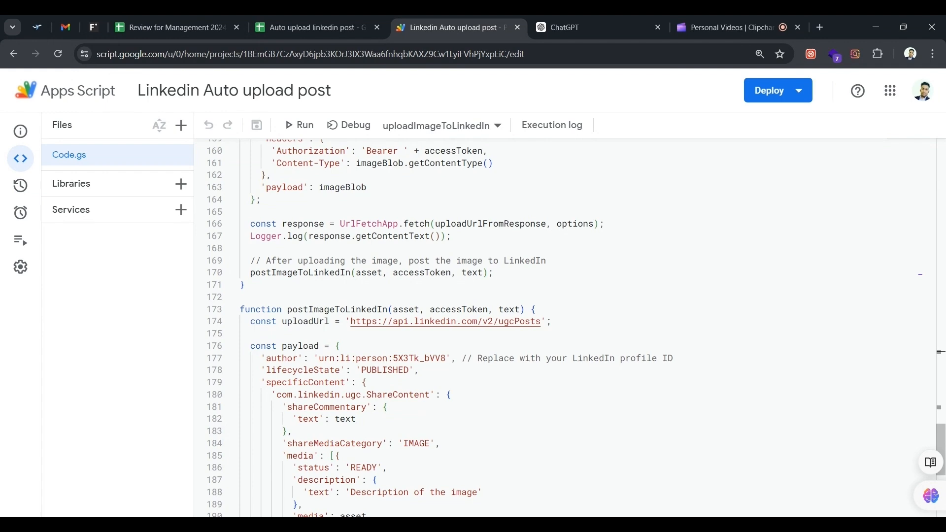
left_click_drag(393, 358, 446, 358)
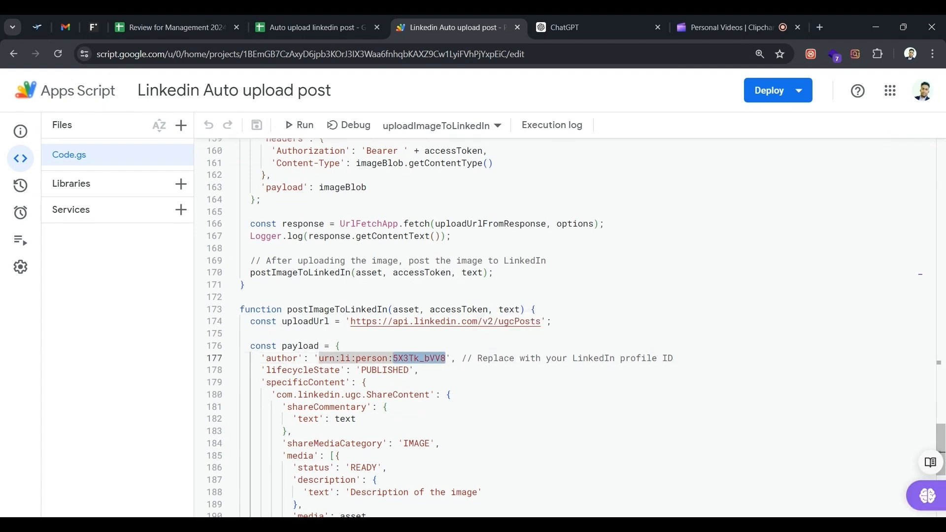
scroll(565, 325, "down", 7)
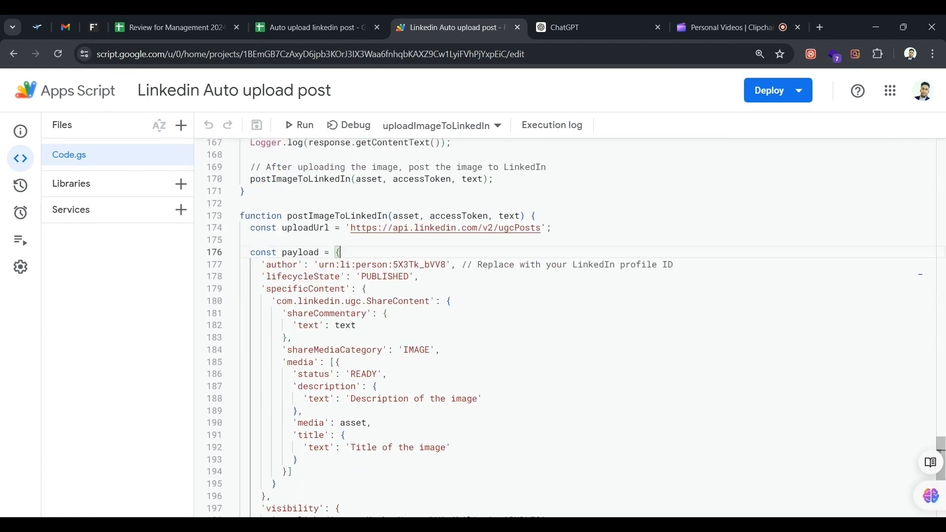
scroll(571, 328, "up", 6)
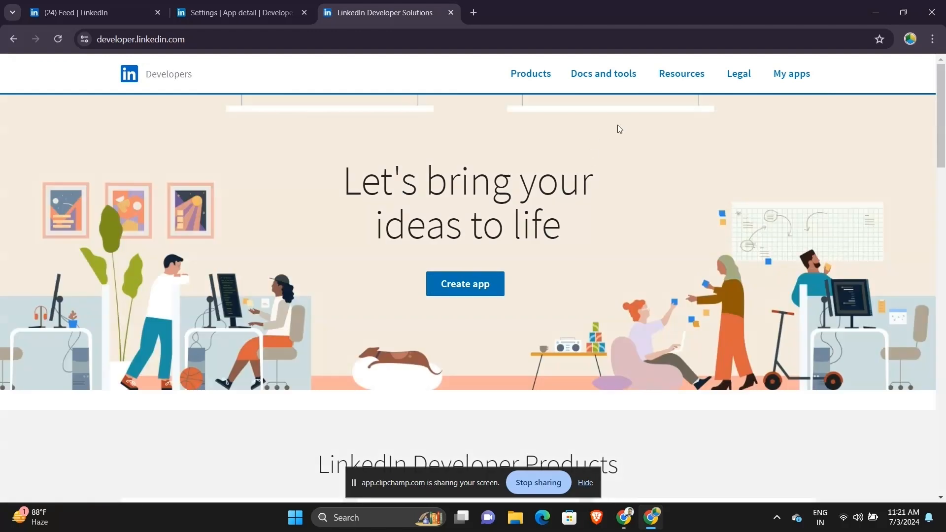
- Start creating a new app in the LinkedIn Developers portal and enter the app name
left_click(791, 79)
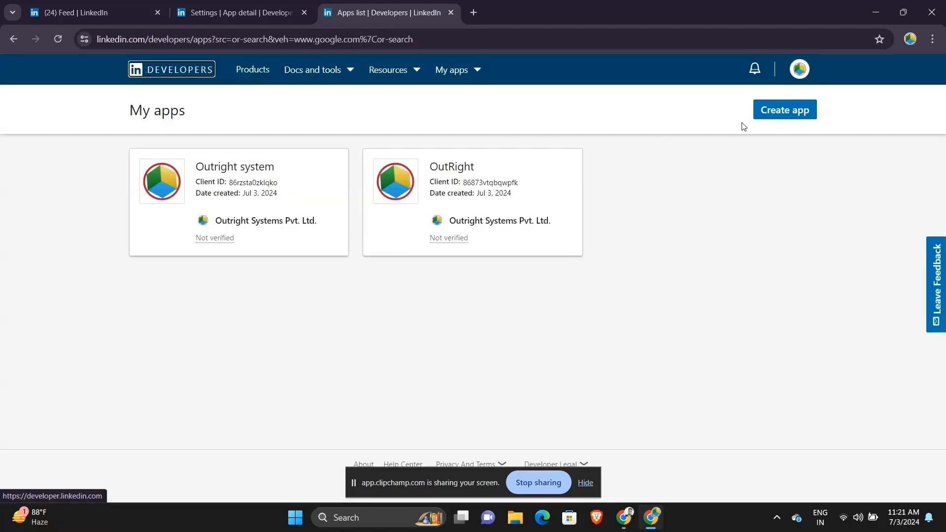
left_click(784, 113)
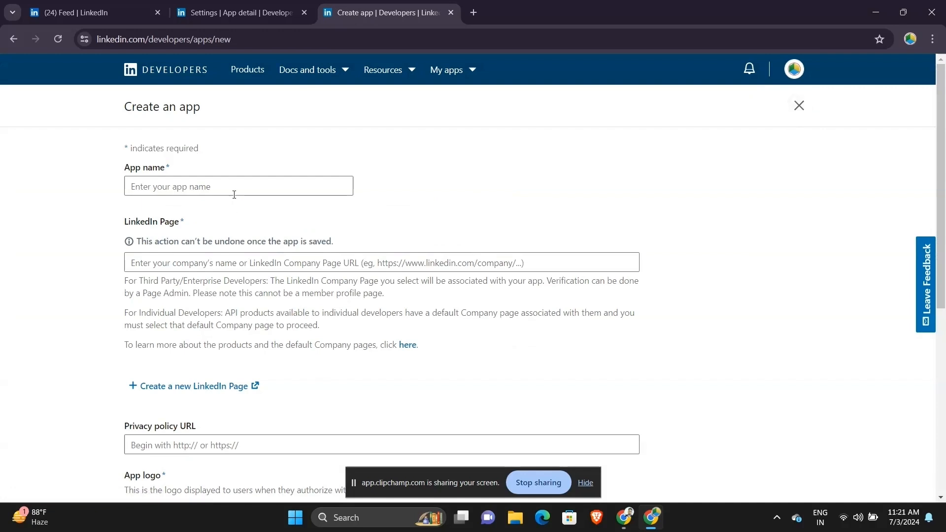
left_click(189, 187)
type("Rajnish")
- Find the company page with "outright" and associate Outright Systems Pvt. Ltd. with the new app
left_click(162, 269)
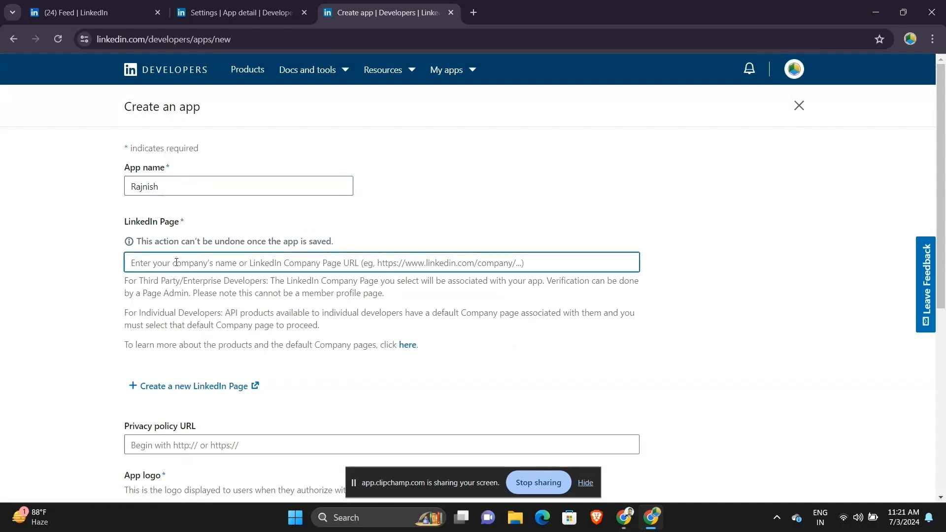
type("outrigh")
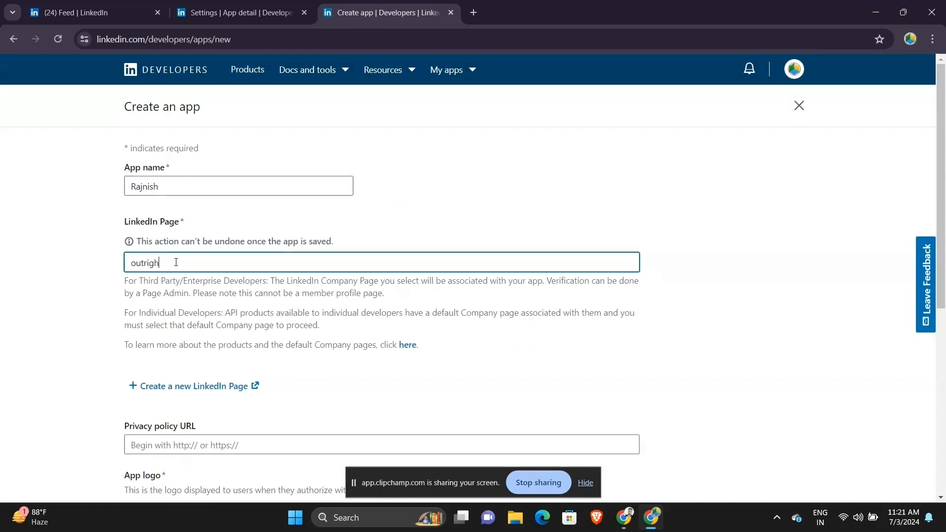
type("t")
left_click(272, 290)
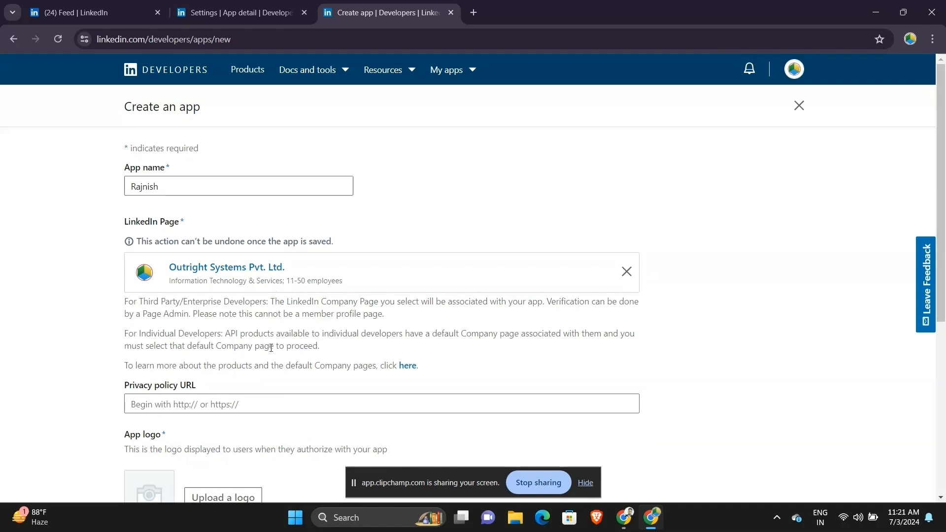
- Upload the round green, yellow and blue company logo image as the app logo
scroll(271, 348, "down", 2)
left_click(222, 435)
left_click(217, 106)
left_click(370, 275)
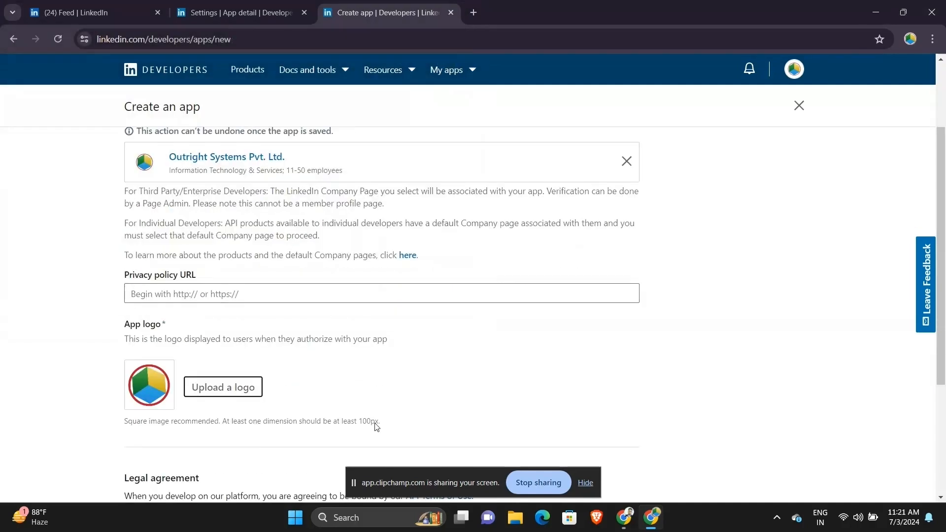
- Agree to the API Terms of Use and create the app
scroll(376, 427, "down", 3)
left_click(130, 395)
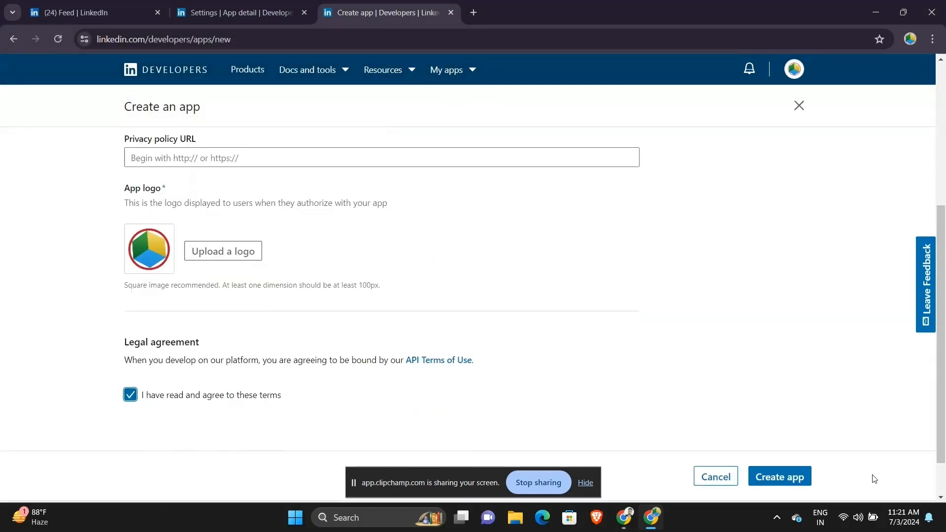
left_click(783, 477)
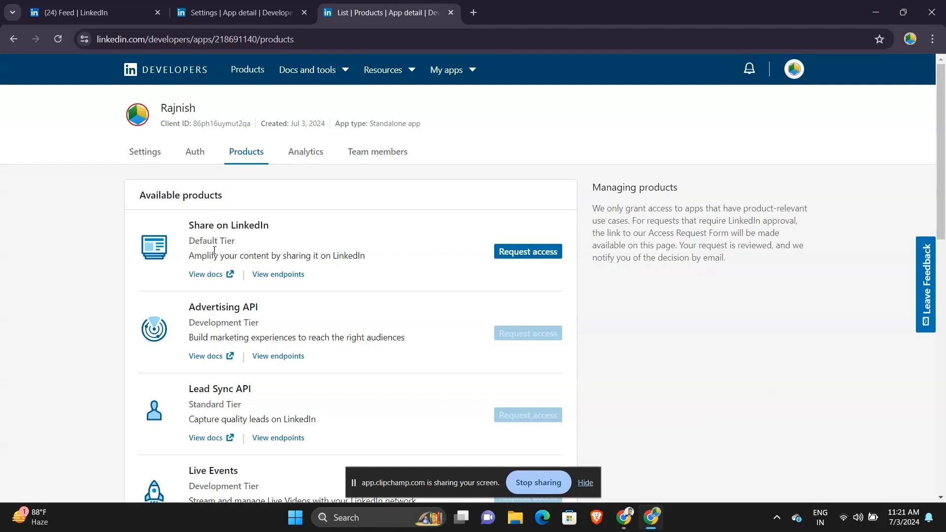
- Request company verification for Outright Systems Pvt. Ltd. in the app's settings, copy the verification URL and finish the dialog
scroll(253, 275, "down", 5)
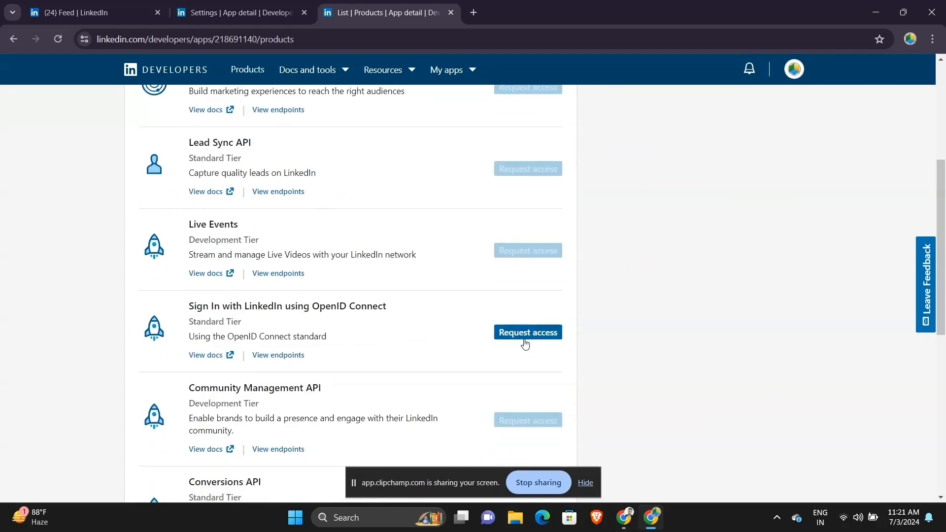
scroll(397, 357, "up", 5)
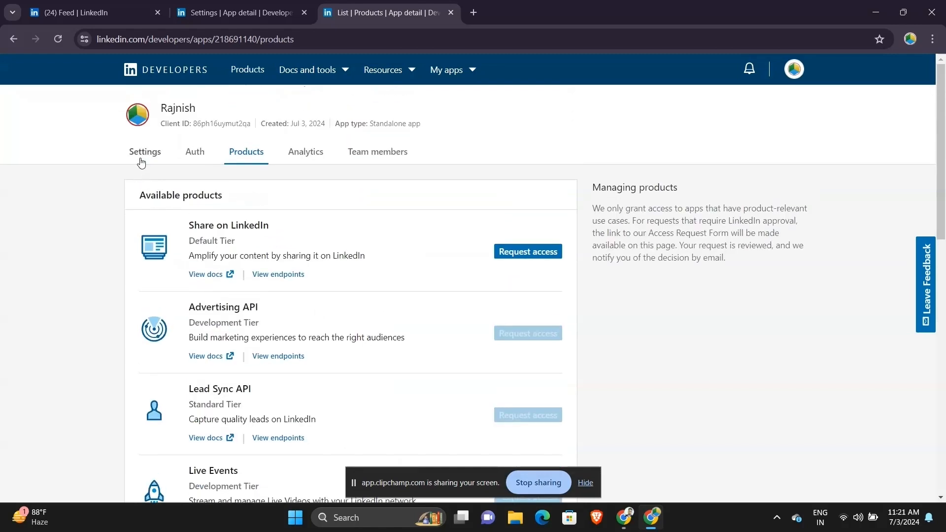
left_click(144, 151)
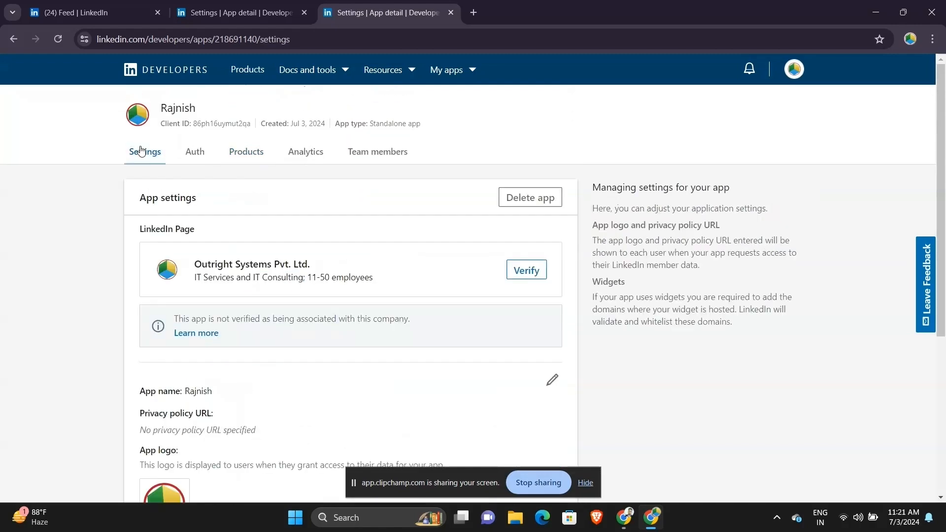
left_click(524, 275)
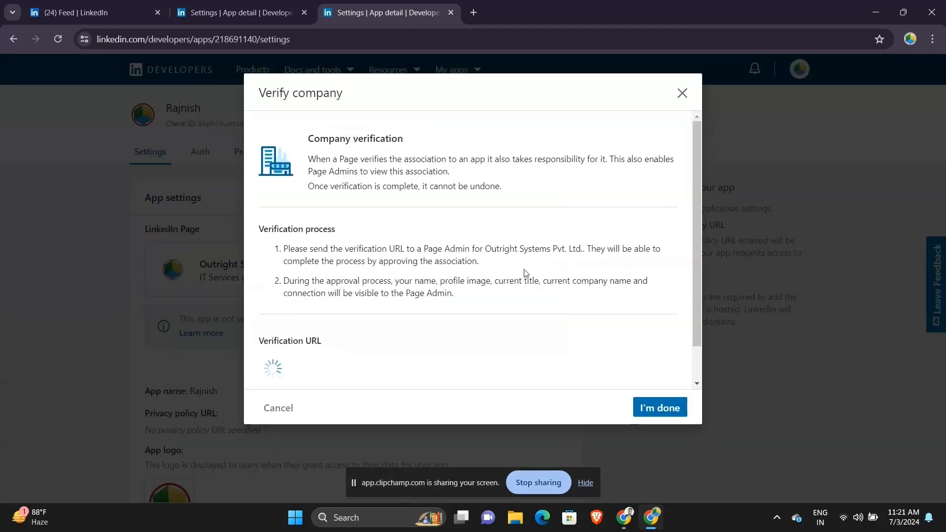
scroll(371, 351, "down", 1)
left_click(311, 320)
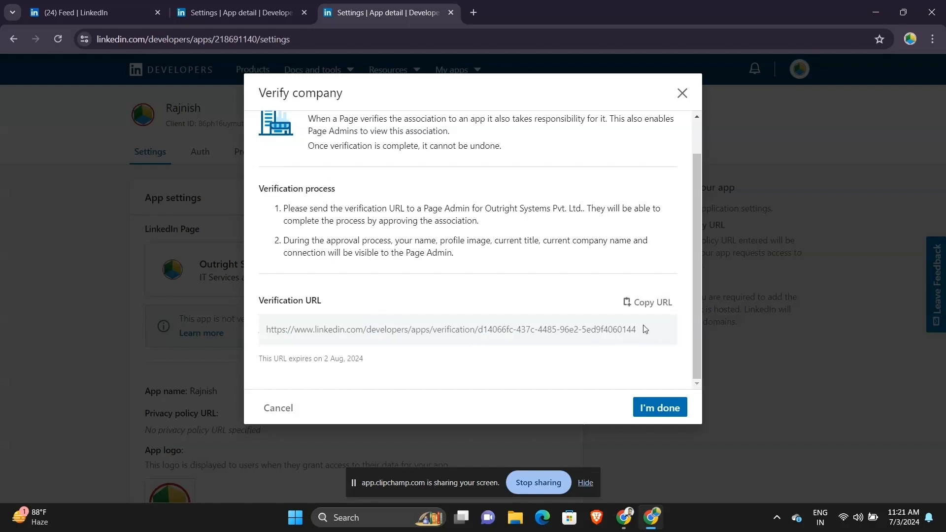
left_click(645, 302)
left_click(652, 411)
- Open the app's authentication settings and go to the OAuth 2.0 tools for creating access tokens
scroll(296, 377, "down", 5)
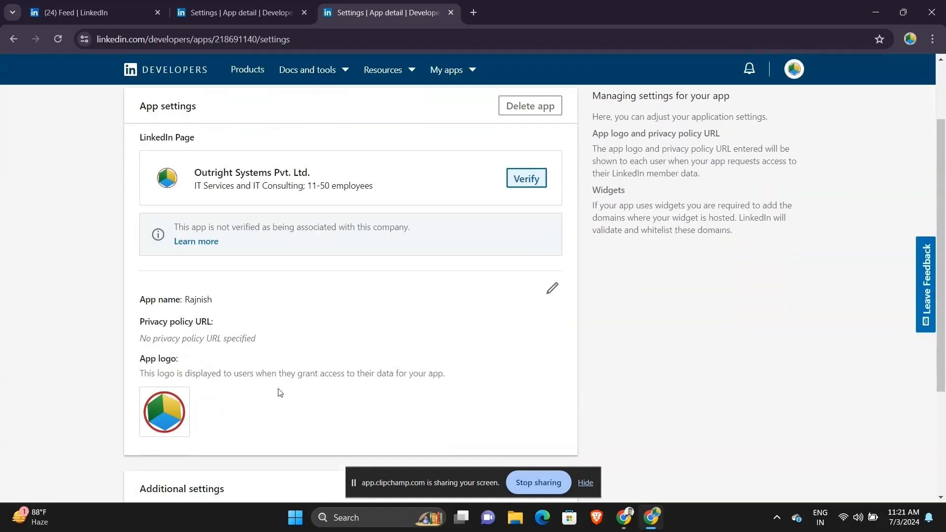
scroll(264, 391, "up", 5)
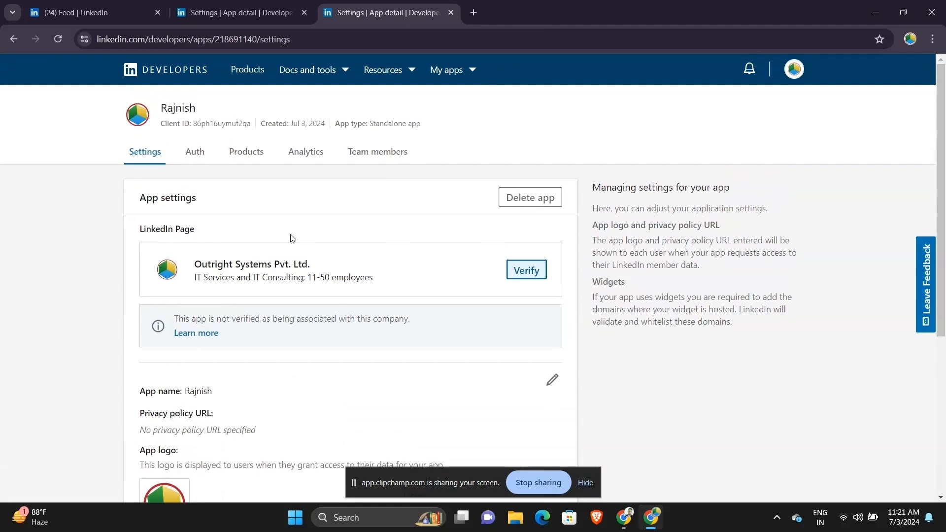
left_click(197, 152)
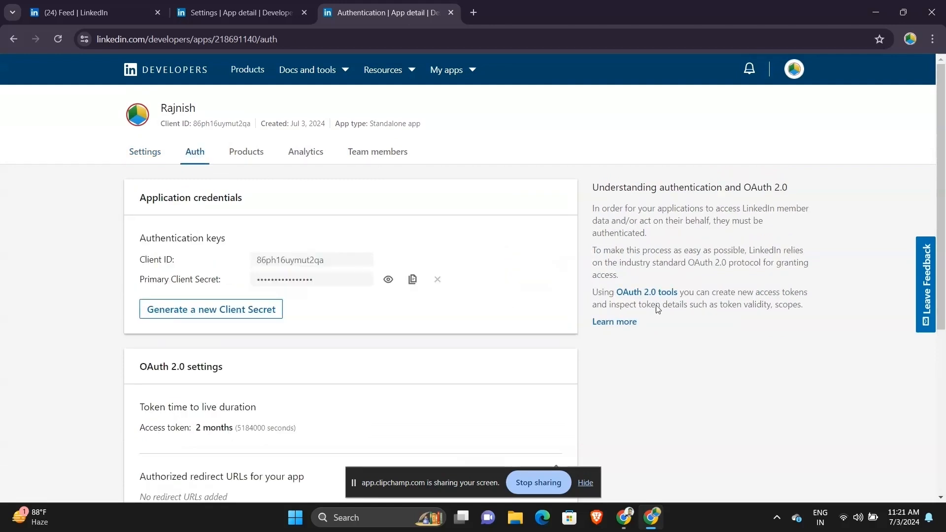
left_click(626, 295)
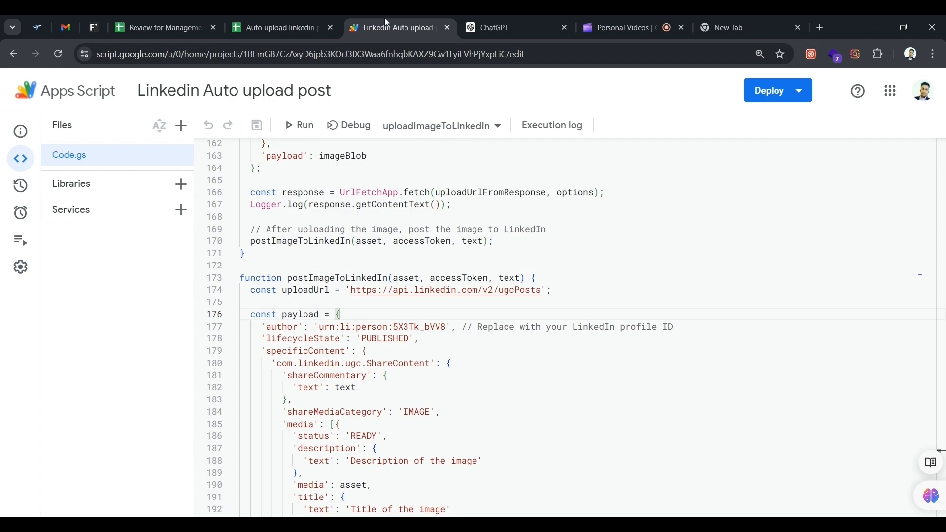
- Select the access token value in the Apps Script uploadImageToLinkedIn function and switch to the Postman website
scroll(572, 328, "up", 10)
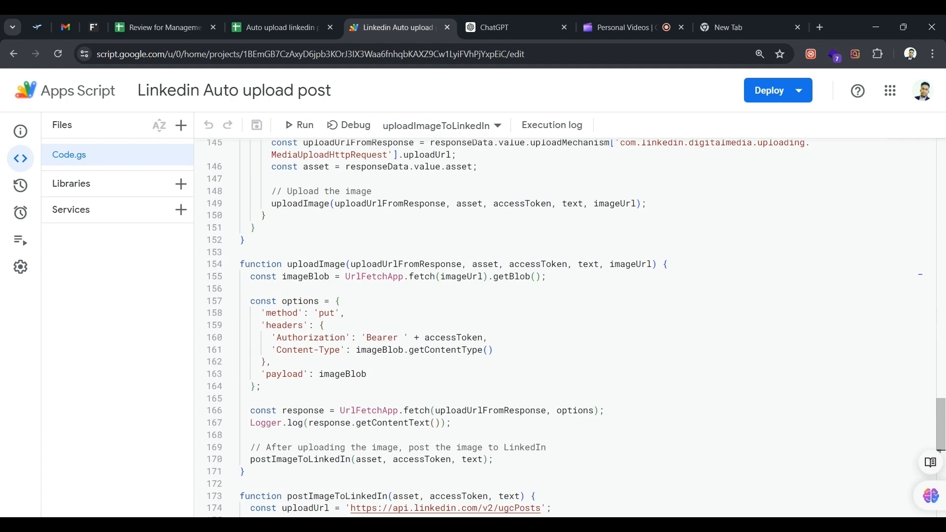
scroll(571, 328, "up", 6)
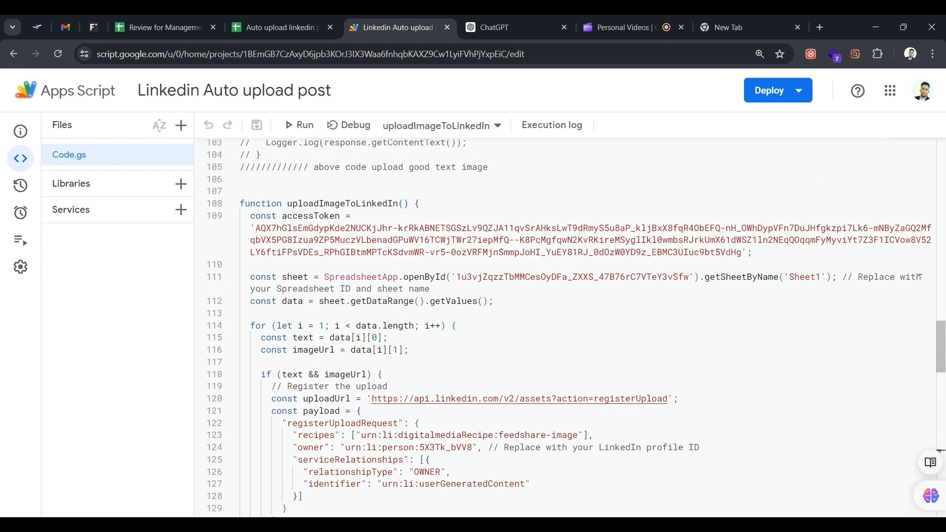
left_click_drag(256, 290, 742, 314)
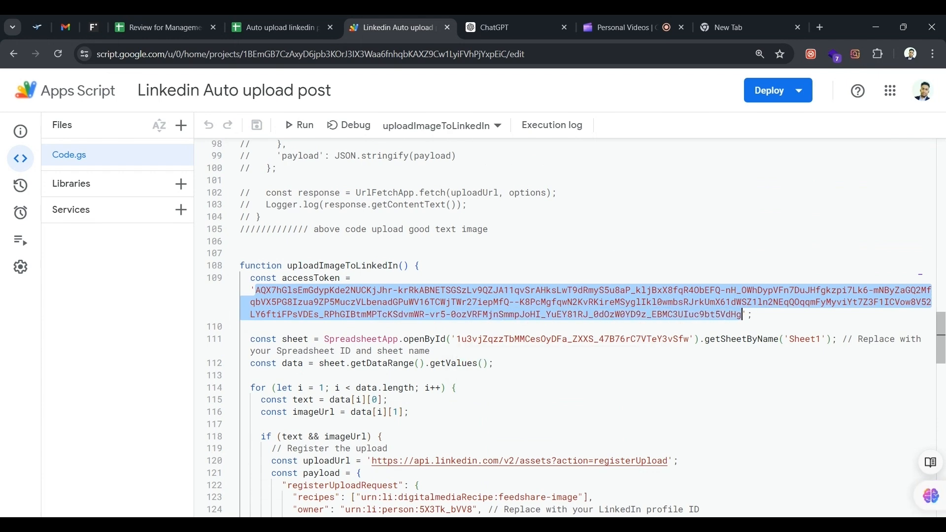
key("ctrl+v")
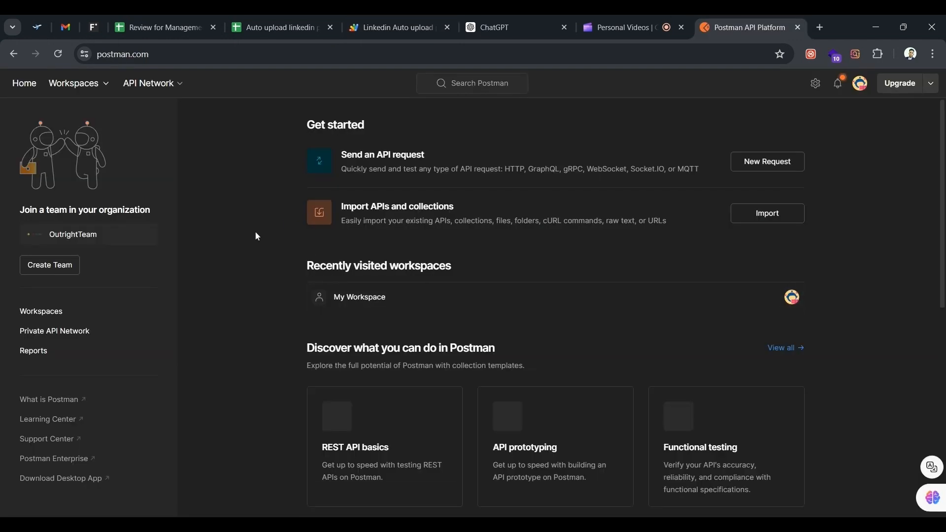
left_click(79, 87)
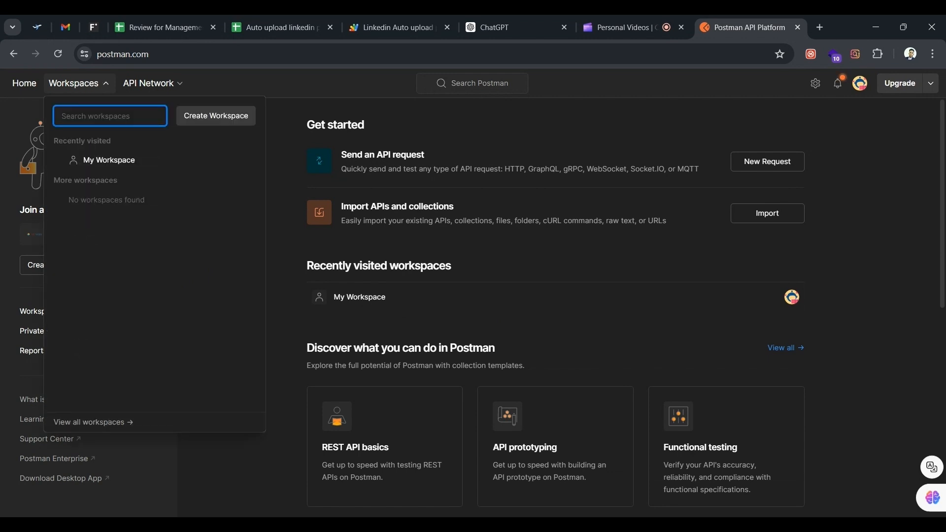
left_click(105, 160)
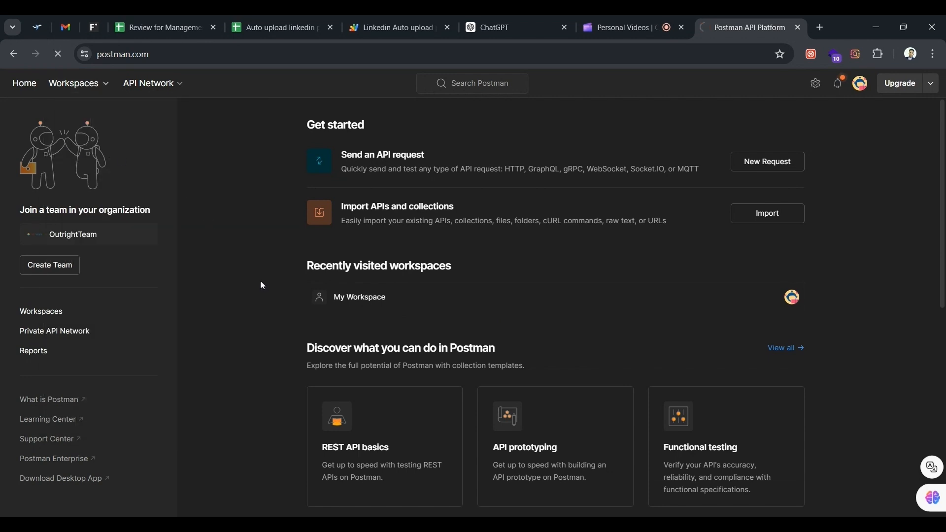
left_click(345, 299)
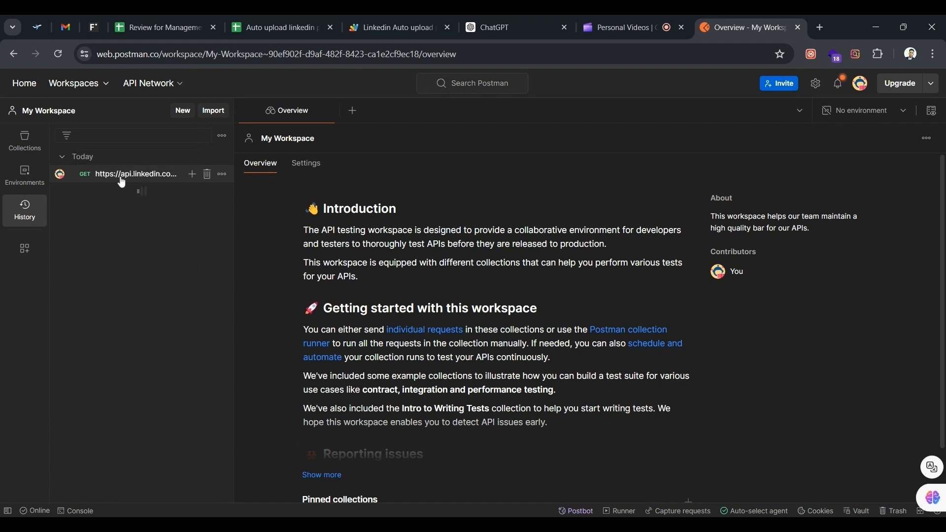
left_click(121, 177)
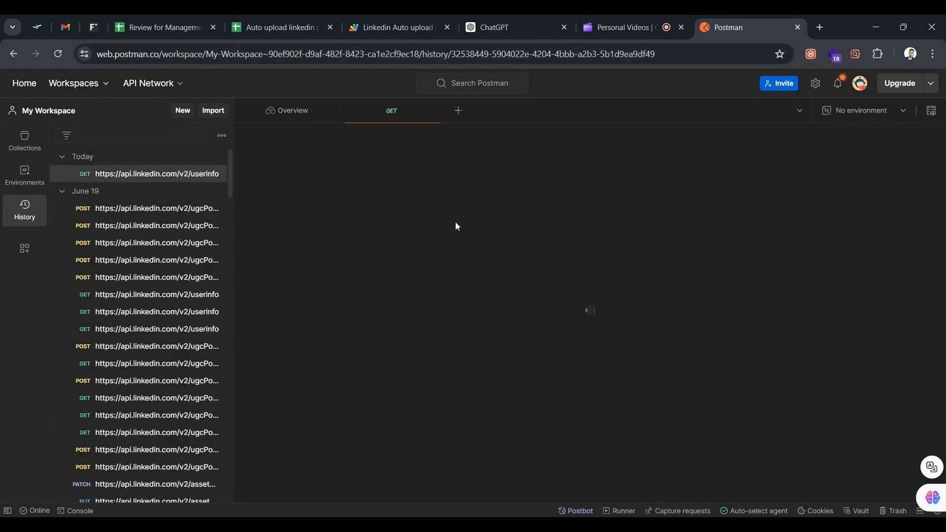
- Review the request's HTTP method options and its userinfo endpoint URL
left_click(445, 170)
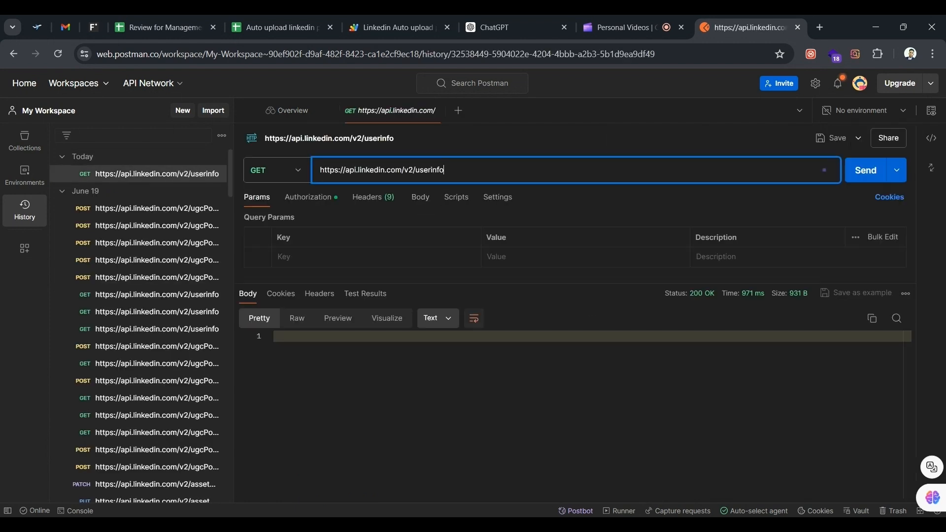
left_click_drag(445, 170, 320, 171)
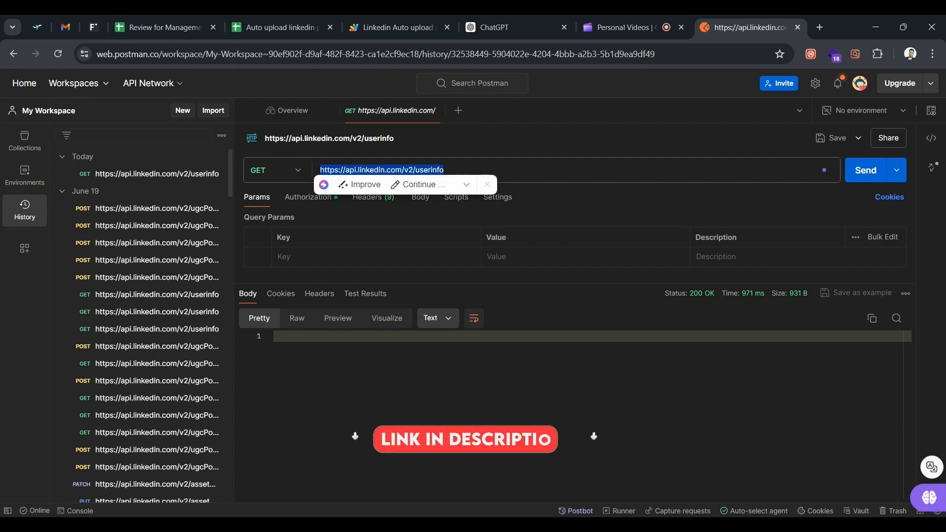
left_click(277, 170)
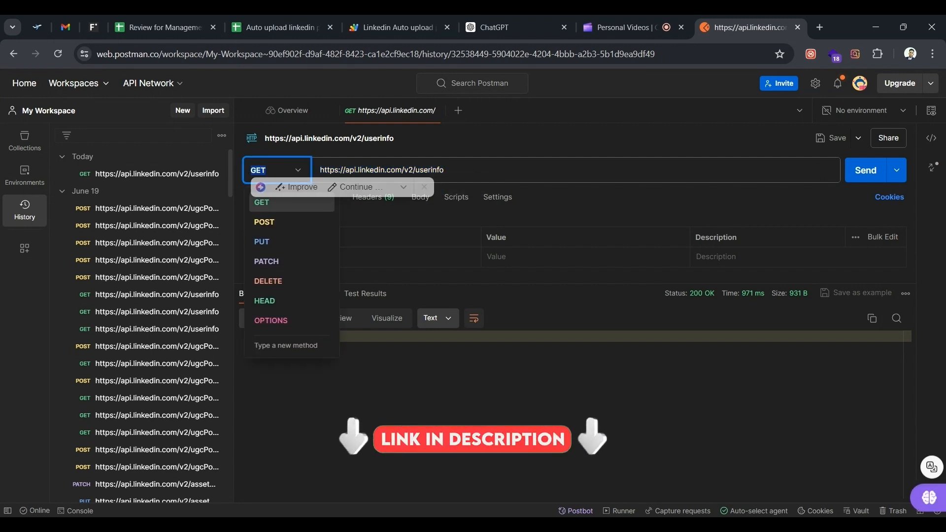
left_click_drag(319, 170, 501, 170)
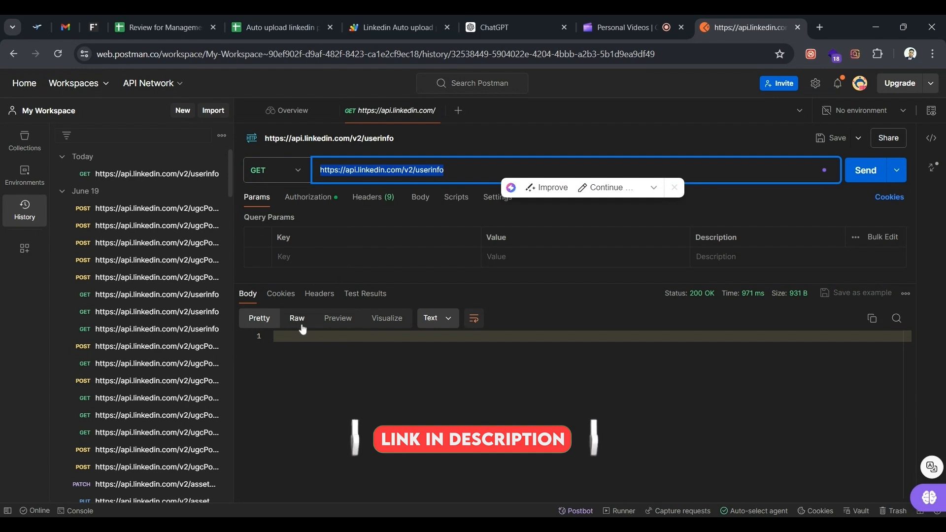
- Replace the request's bearer token with the new LinkedIn access token and send the request
left_click(311, 197)
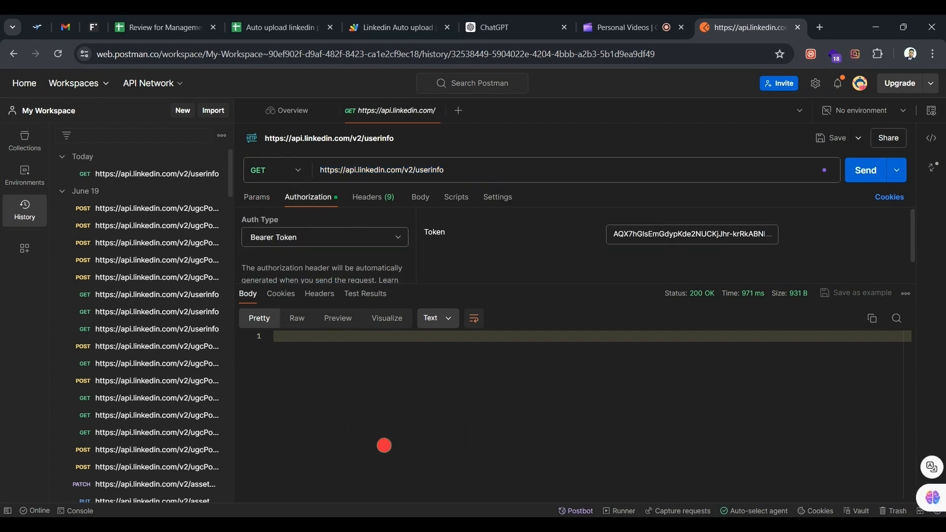
left_click(693, 234)
key("ctrl+a")
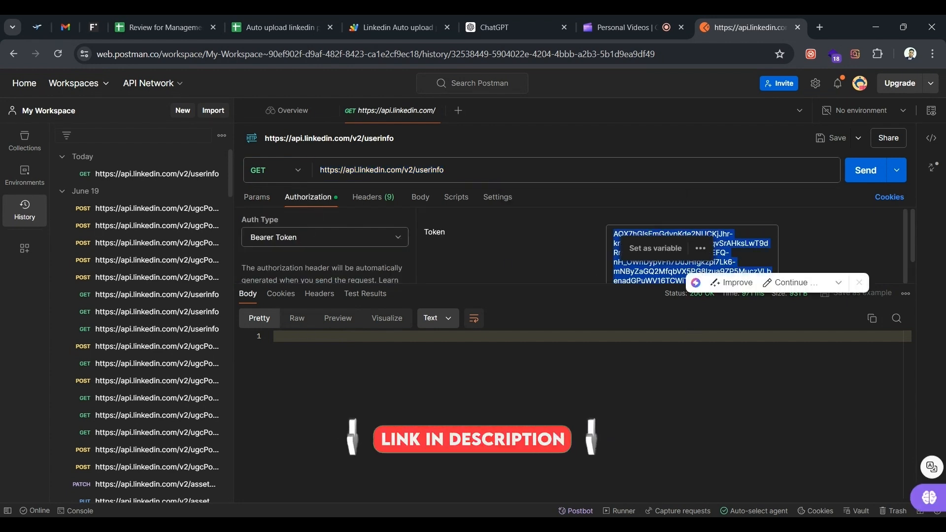
key("alt+Tab")
key("alt+Tab")
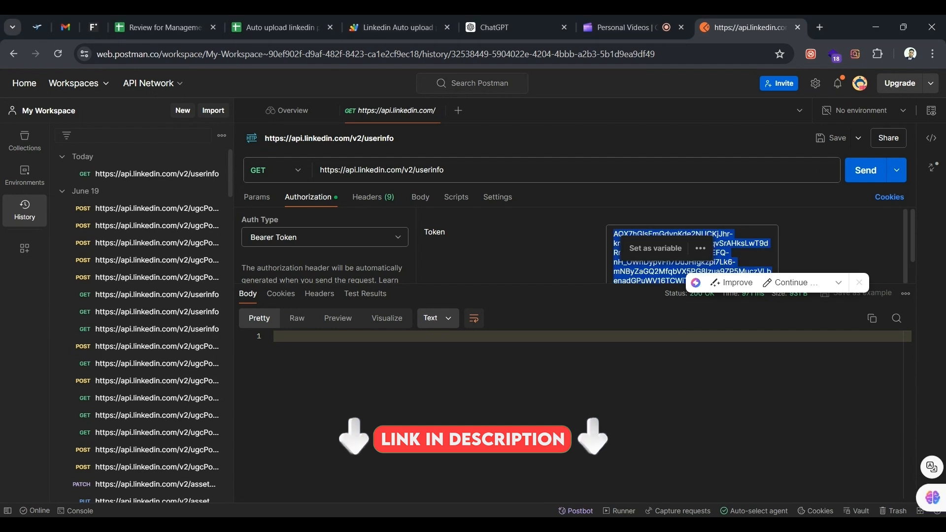
key("ctrl+v")
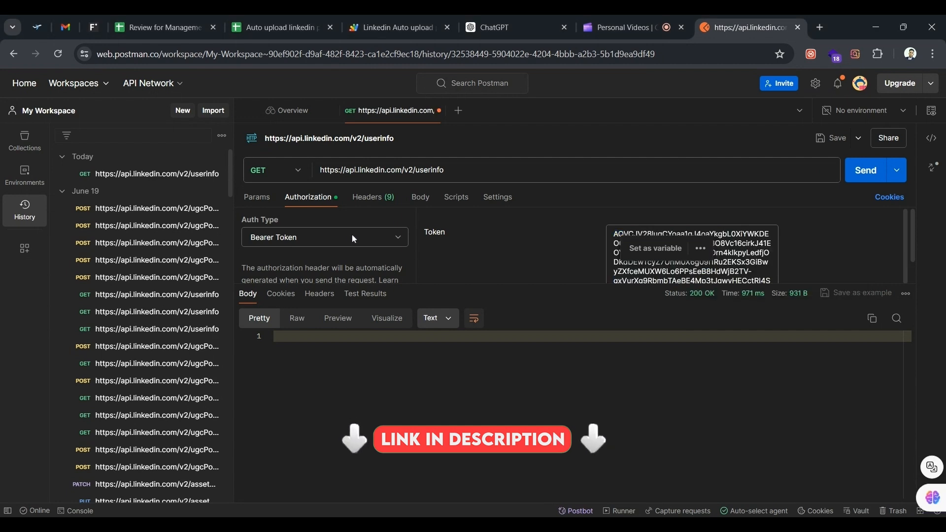
left_click(854, 177)
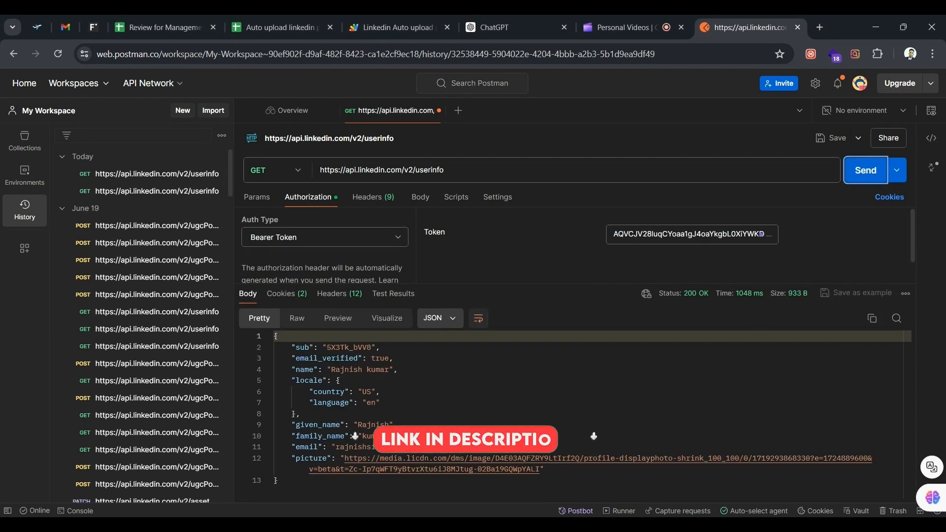
- Select the profile ID in the response's "sub" field and switch to the Linkedin Auto upload post Apps Script project
left_click(354, 348)
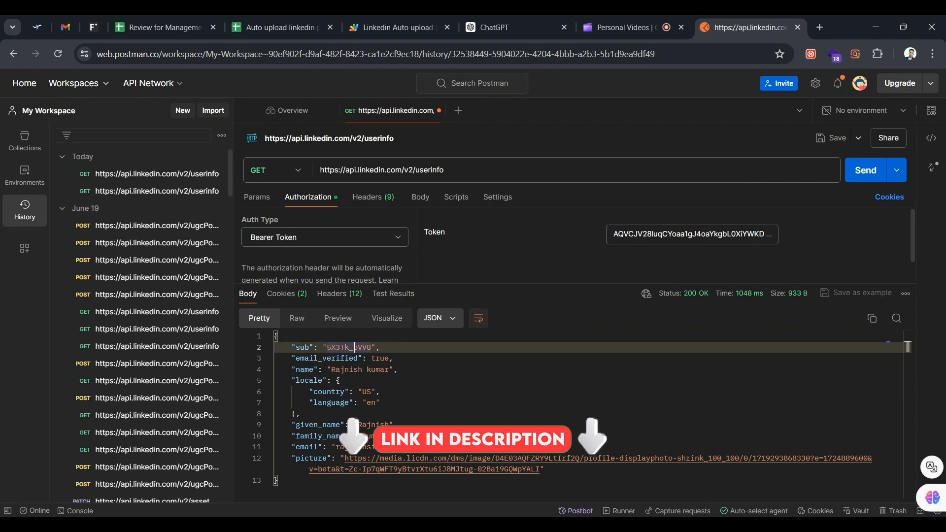
double_click(354, 347)
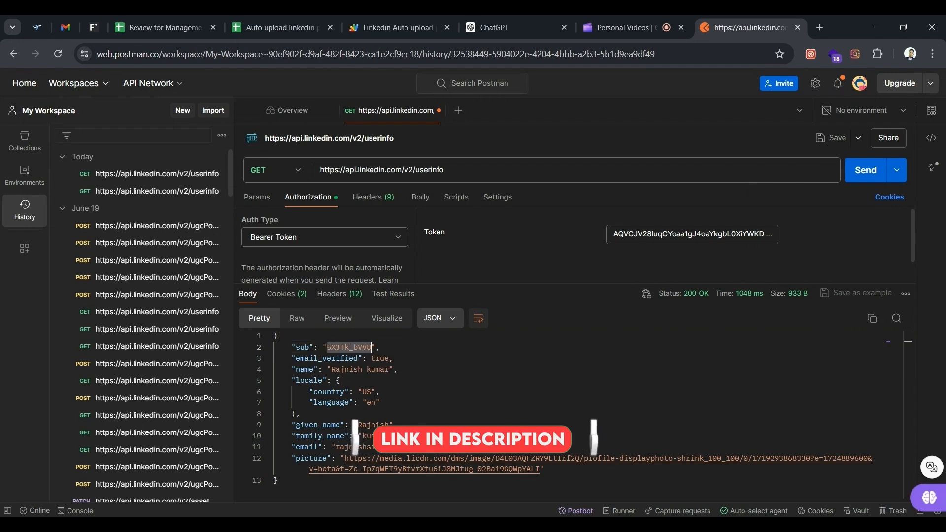
left_click(398, 370)
left_click(394, 27)
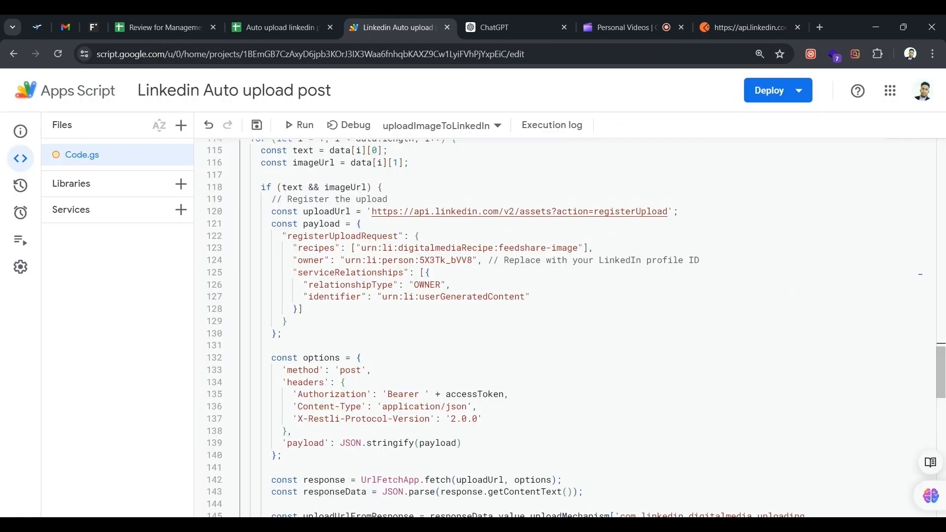
- Locate the LinkedIn profile ID in the "owner" entry of uploadImageToLinkedIn's registerUploadRequest payload
scroll(919, 275, "up", 4)
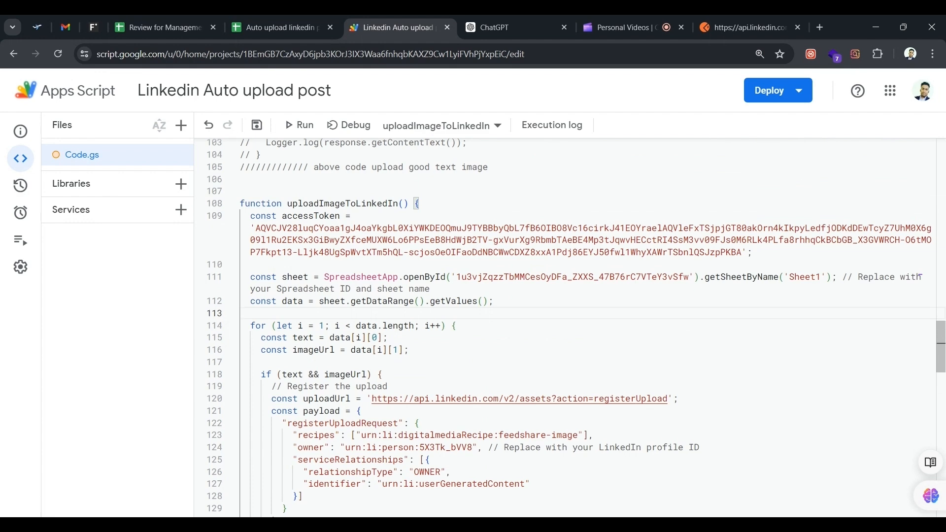
scroll(920, 277, "down", 1)
left_click_drag(346, 415, 473, 415)
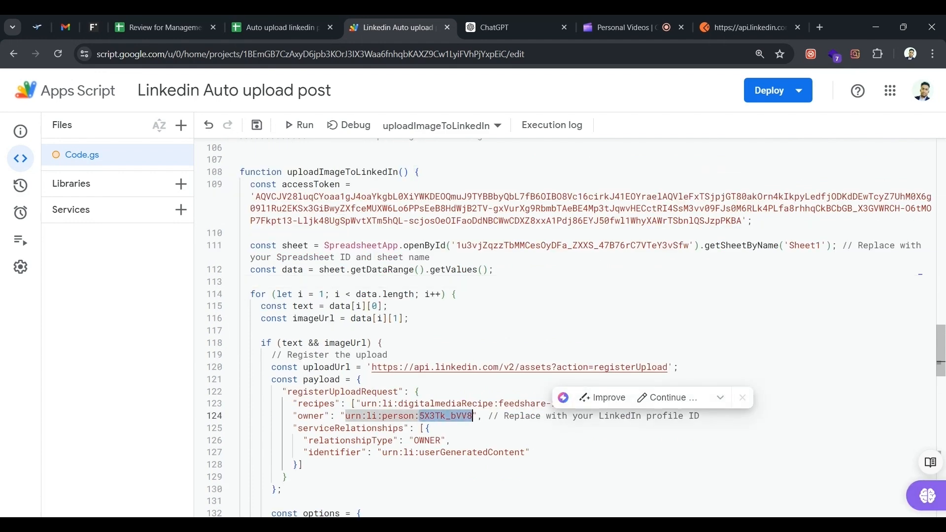
key("Down")
key("Down")
- Check the profile ID in the 'author' entry of postImageToLinkedIn and save the script project
scroll(920, 274, "down", 3)
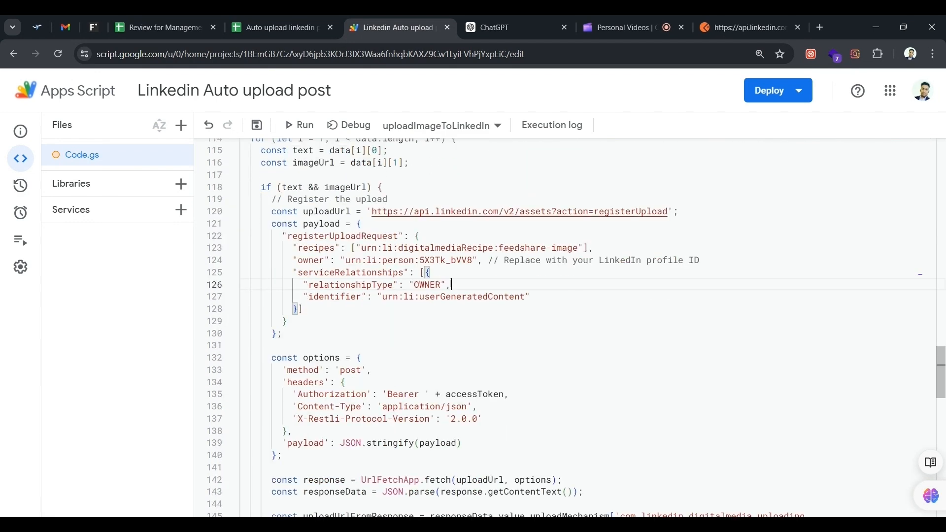
scroll(920, 274, "down", 10)
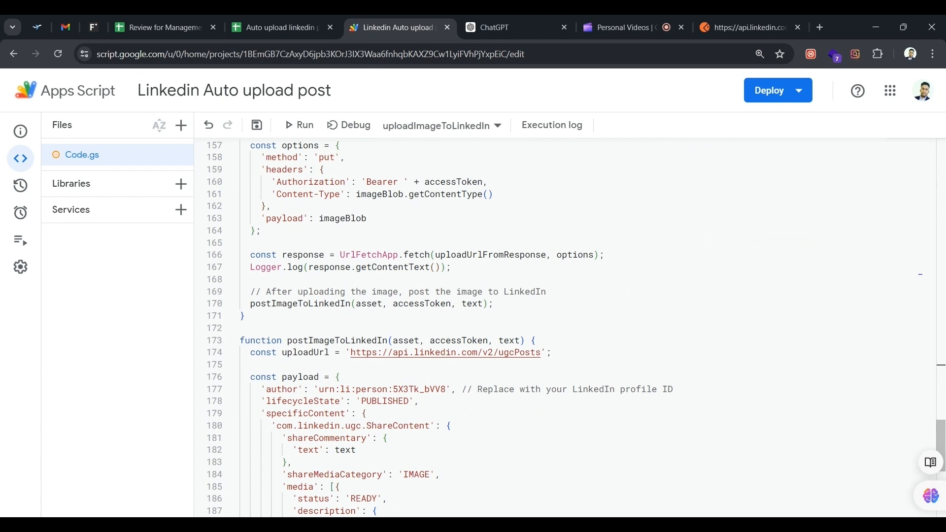
left_click_drag(446, 389, 319, 390)
left_click(320, 389)
scroll(920, 274, "down", 6)
key("ctrl+s")
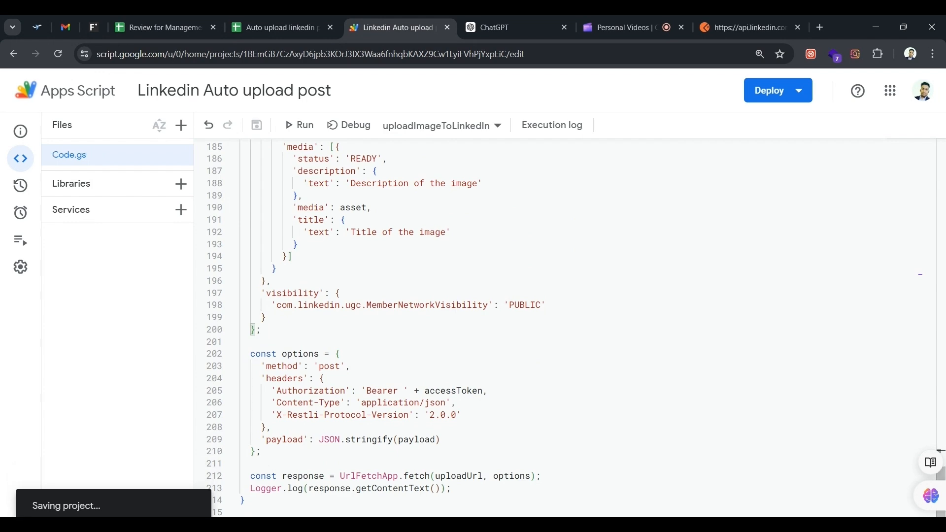
- Open the project's triggers and permanently delete the existing time-based uploadImageToLinkedIn trigger
scroll(919, 274, "up", 14)
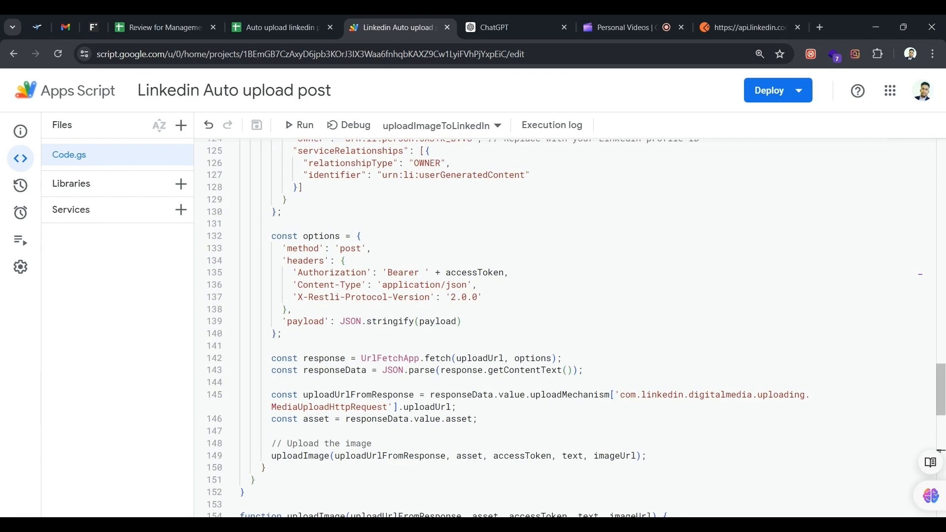
left_click(20, 212)
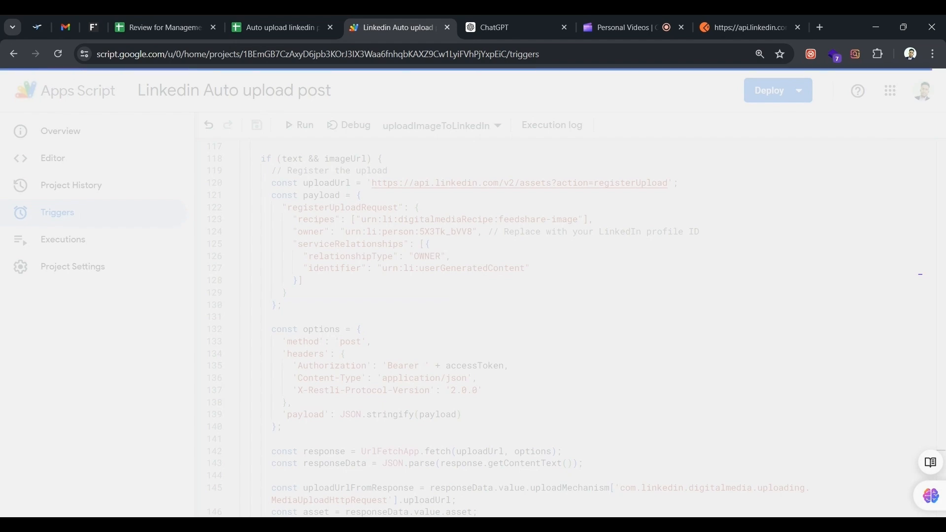
left_click(919, 229)
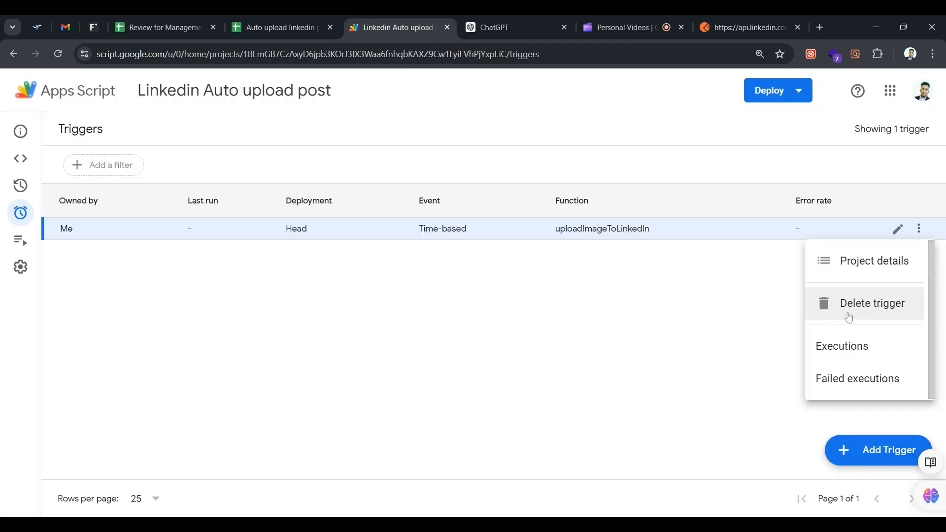
left_click(849, 317)
left_click(554, 350)
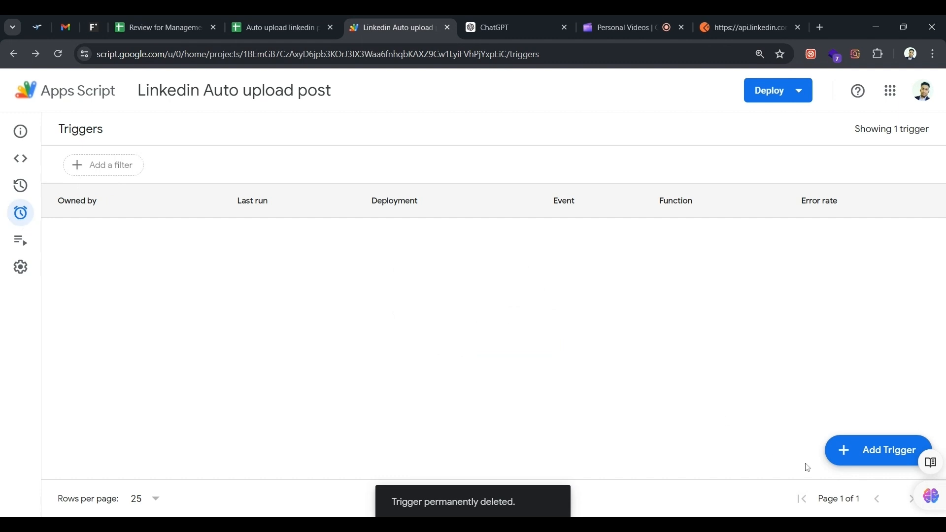
- Start a new trigger for the uploadImageToLinkedIn function and set its event source to Time-driven
left_click(859, 456)
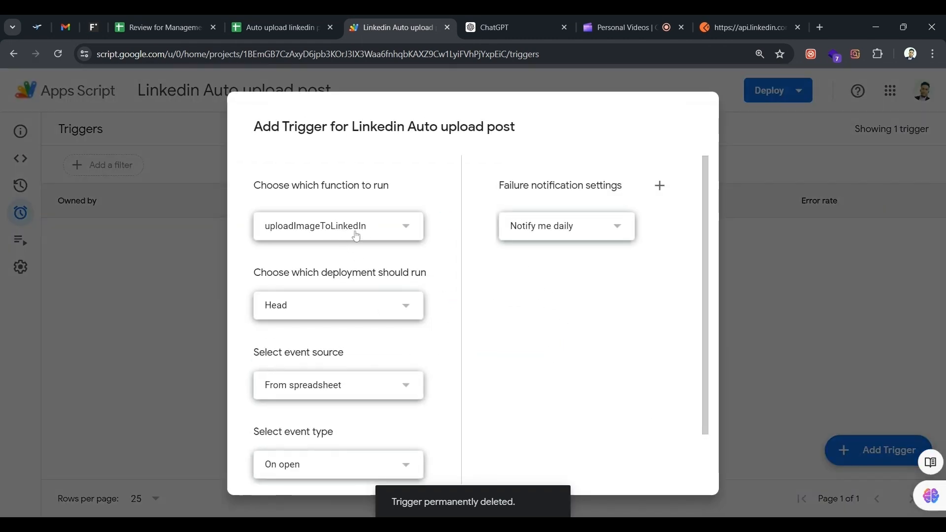
left_click(339, 232)
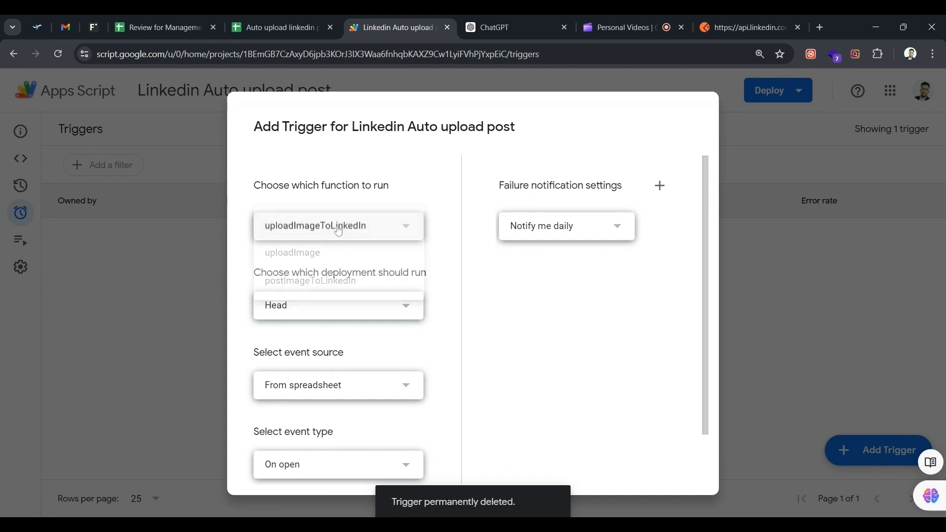
left_click(316, 228)
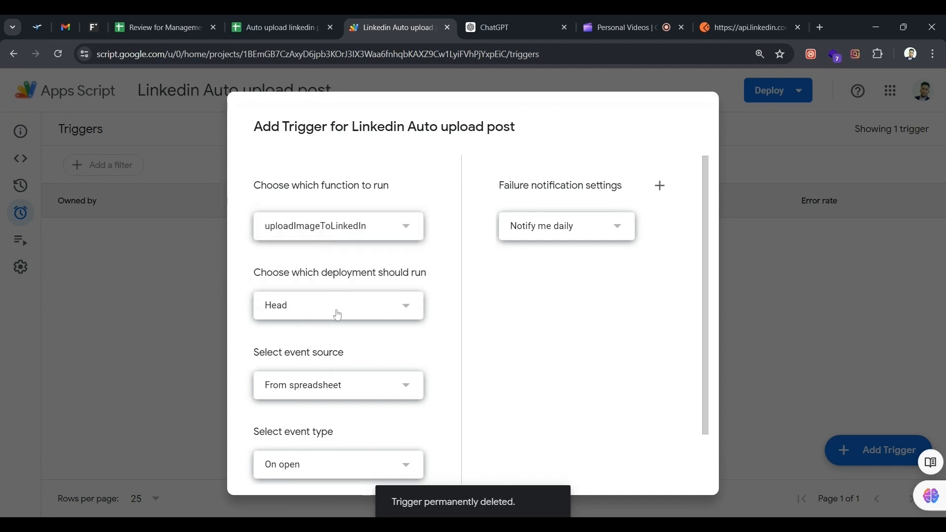
left_click(331, 390)
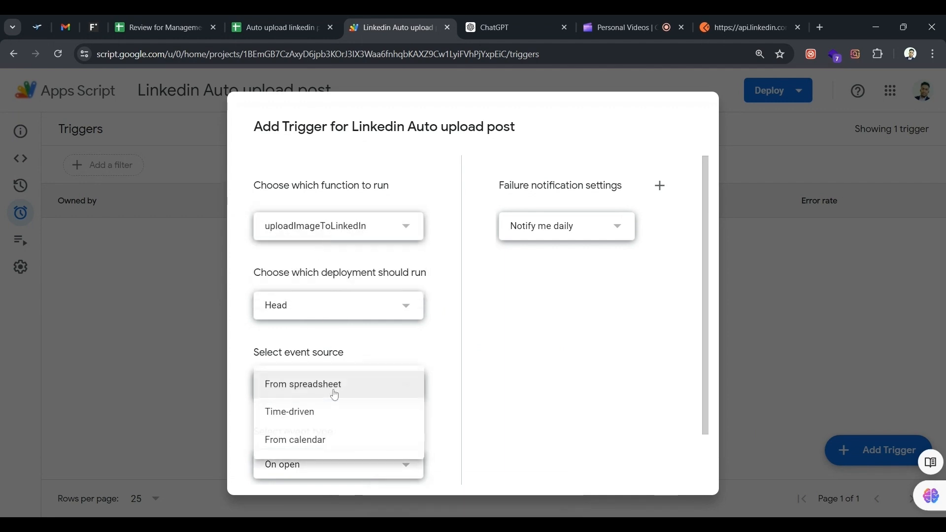
left_click(303, 422)
- Set the trigger to a Day timer running from 10am to 11am and save it
scroll(345, 402, "down", 3)
left_click(347, 338)
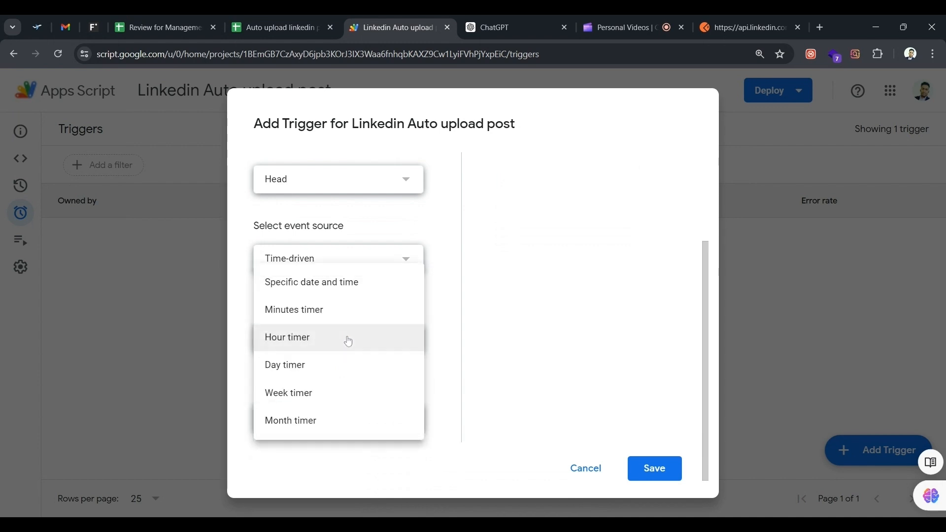
left_click(313, 365)
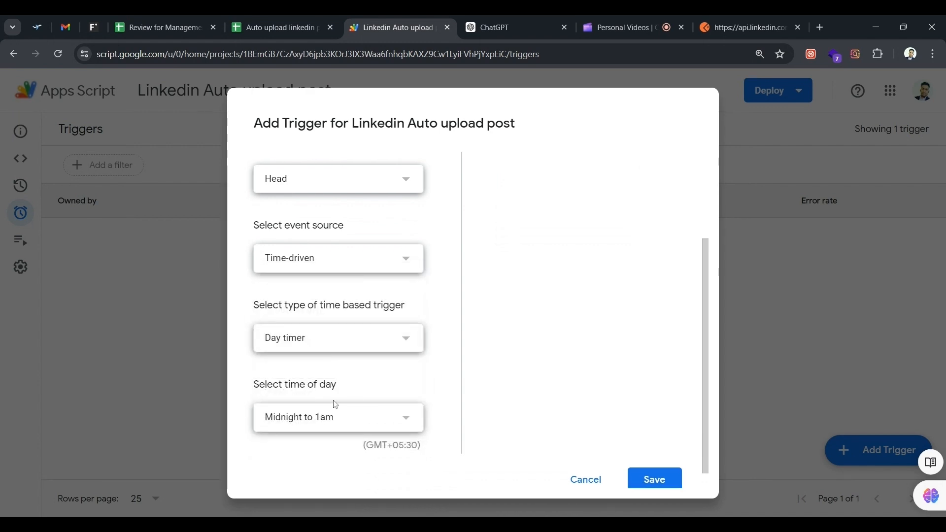
left_click(318, 426)
scroll(315, 409, "down", 2)
left_click(310, 283)
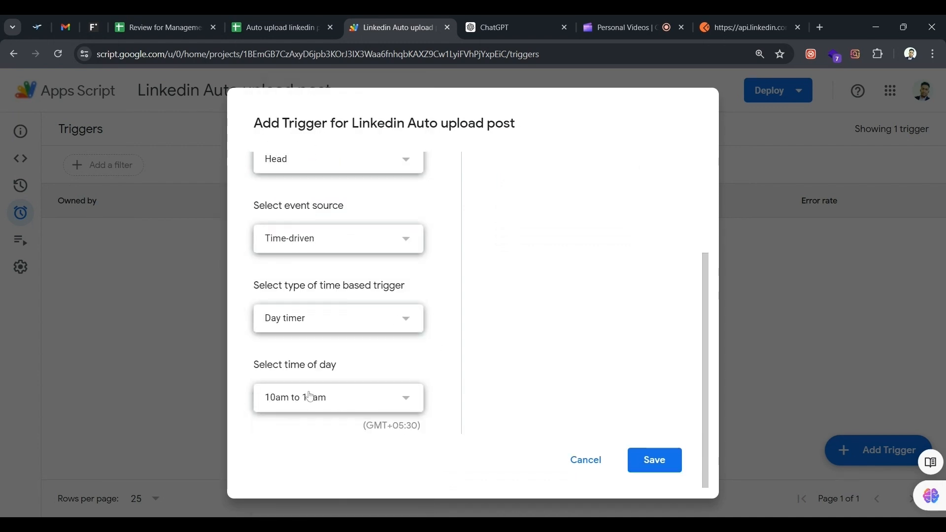
left_click(649, 464)
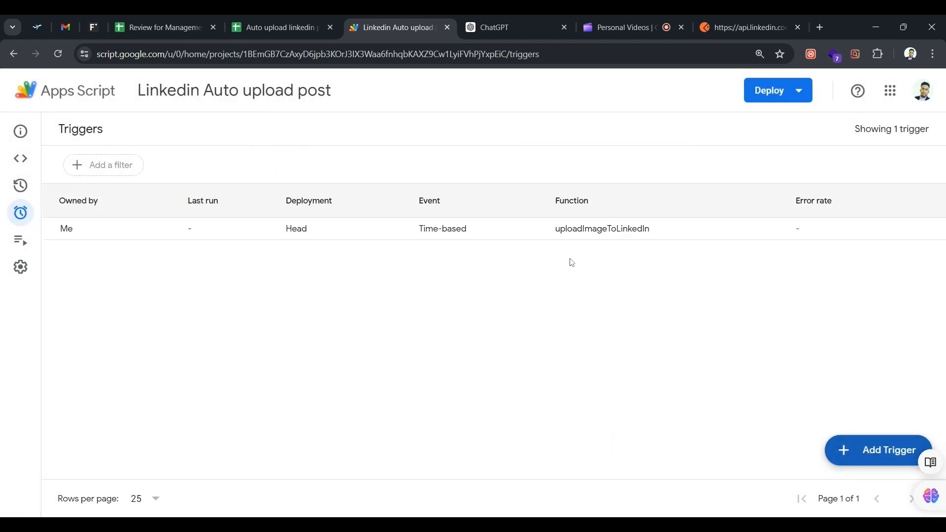
- Highlight the new trigger's function name and return to the project's code editor
left_click_drag(551, 233, 659, 229)
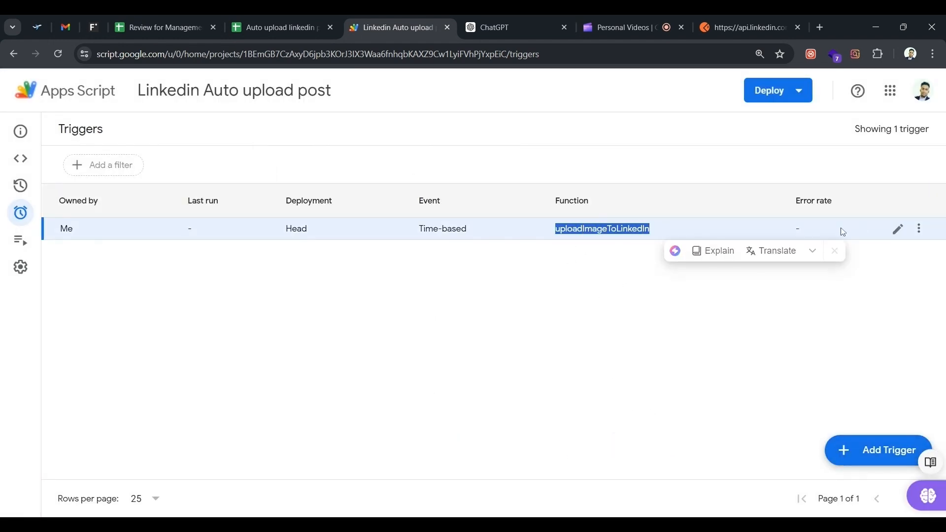
left_click(20, 158)
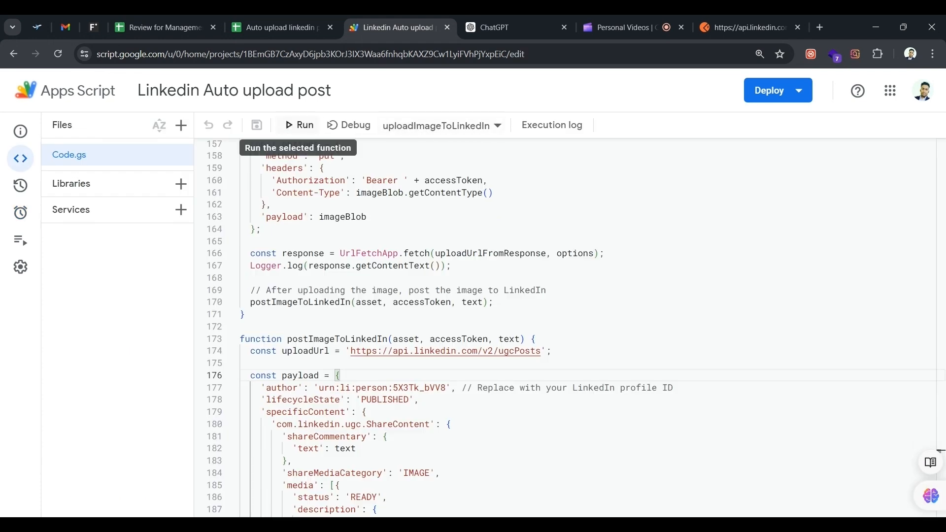
- Run the uploadImageToLinkedIn function in the Apps Script project
left_click(299, 125)
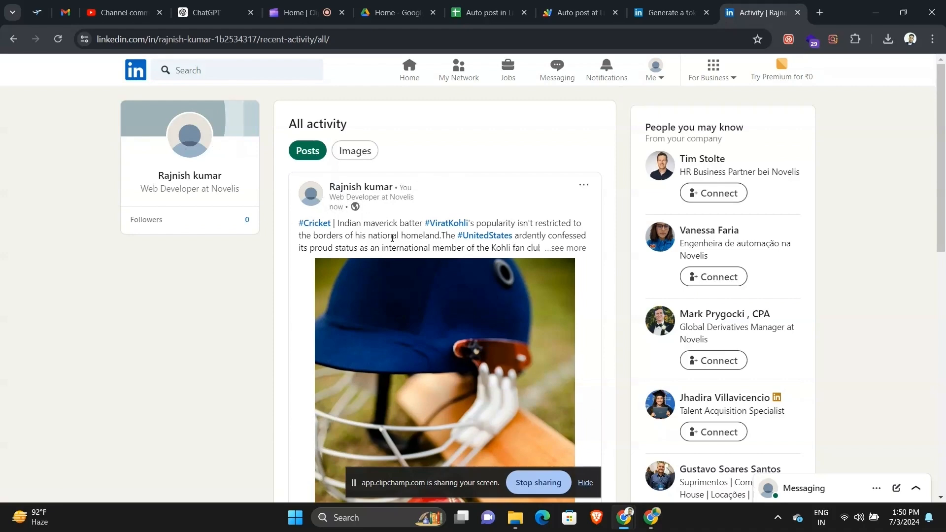
- Review the posts on the LinkedIn profile's activity page, expanding the full text of the IT-sector post and the #Cricket post
scroll(392, 238, "down", 10)
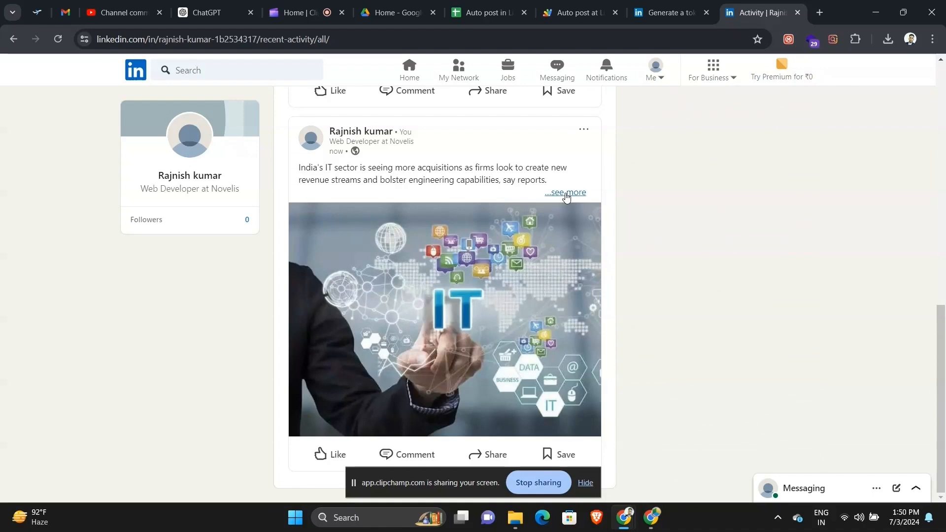
left_click(566, 192)
scroll(508, 197, "up", 10)
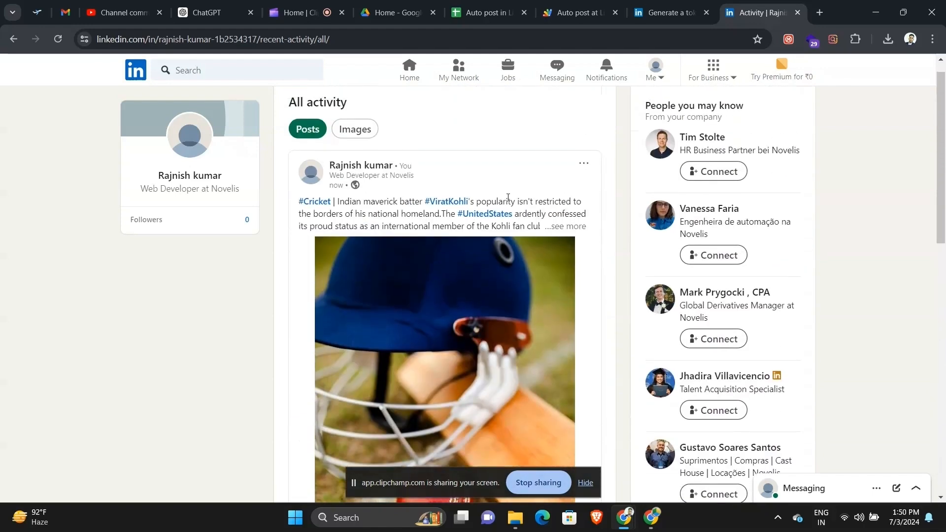
left_click(572, 226)
scroll(408, 242, "up", 1)
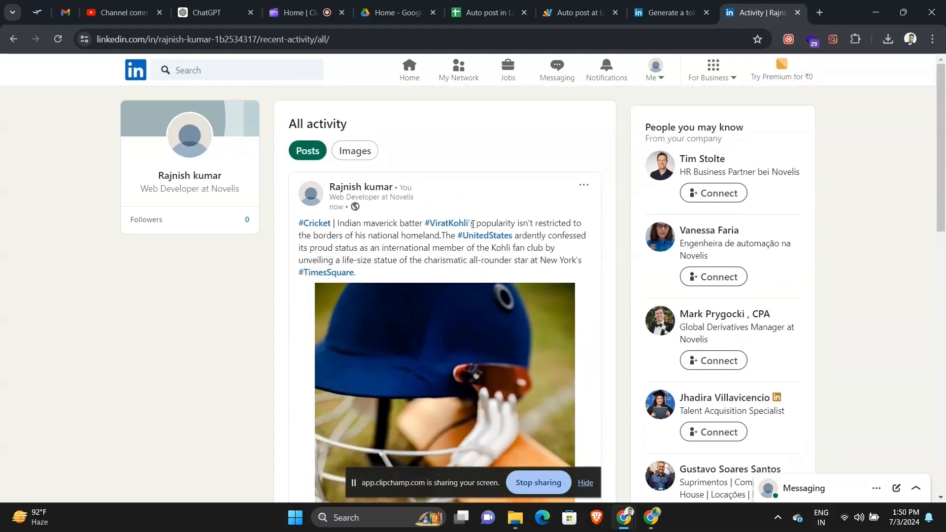
scroll(473, 224, "down", 9)
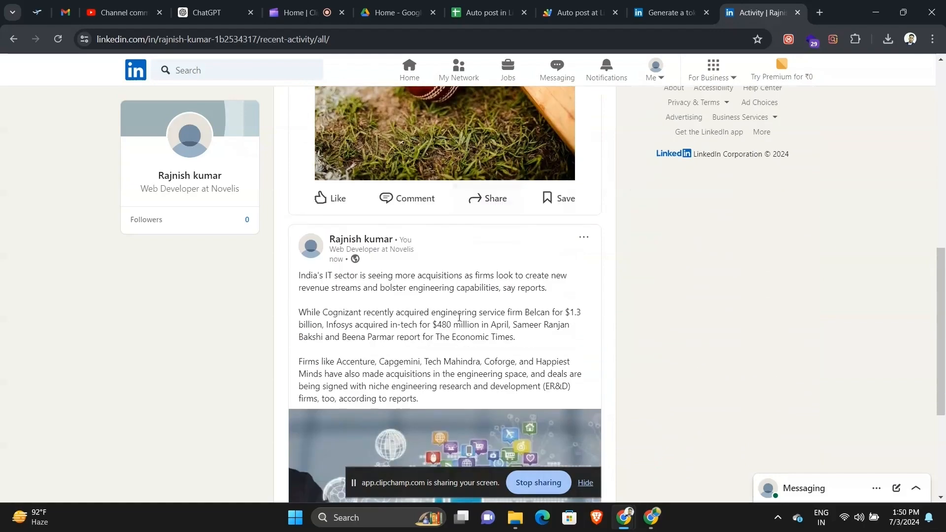
scroll(459, 317, "down", 4)
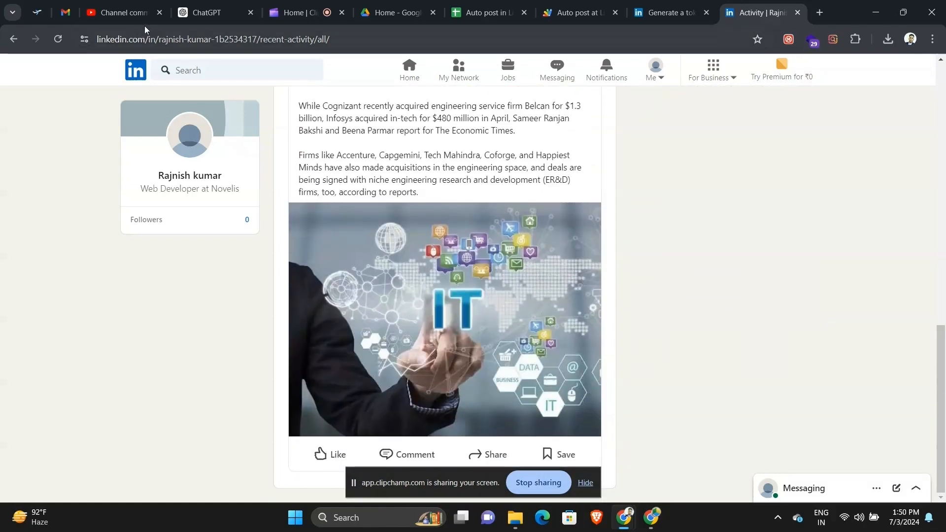